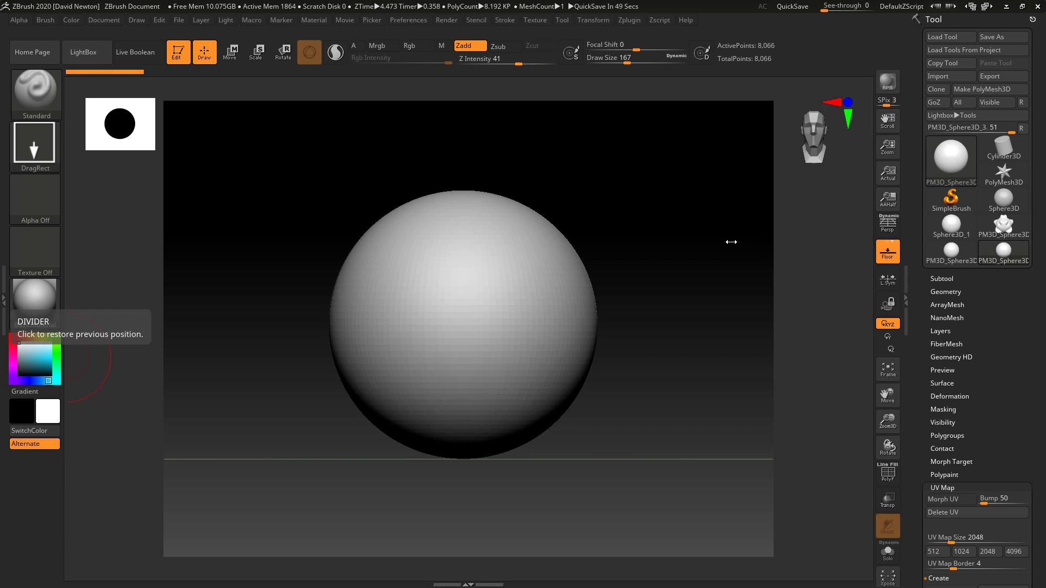
Orbit the view around the sphere until the floor grid slopes diagonally.
drag(737, 242, 739, 249)
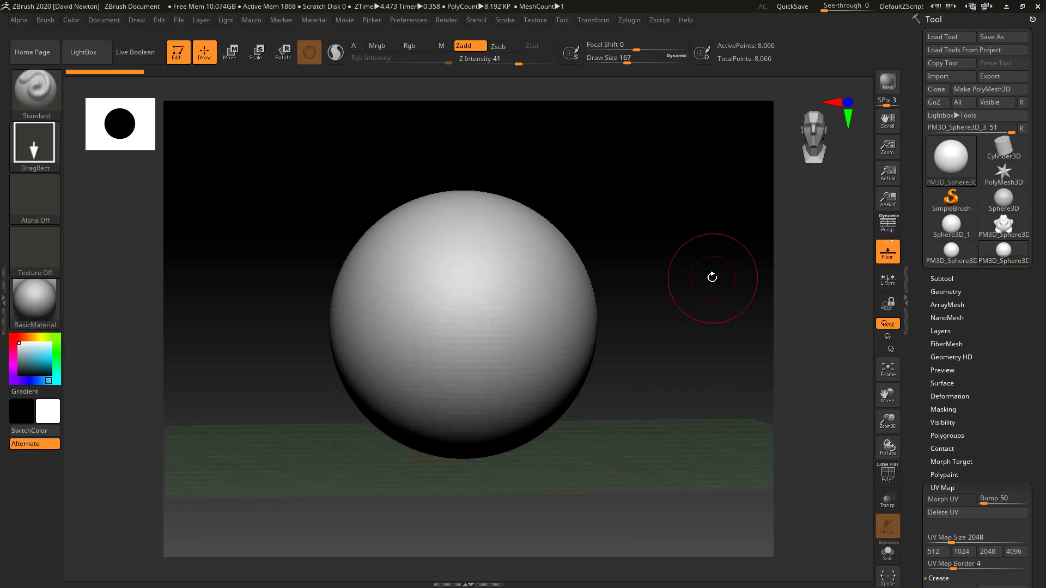
mouse_move(713, 279)
mouse_down()
mouse_move(712, 267)
mouse_move(708, 287)
mouse_up()
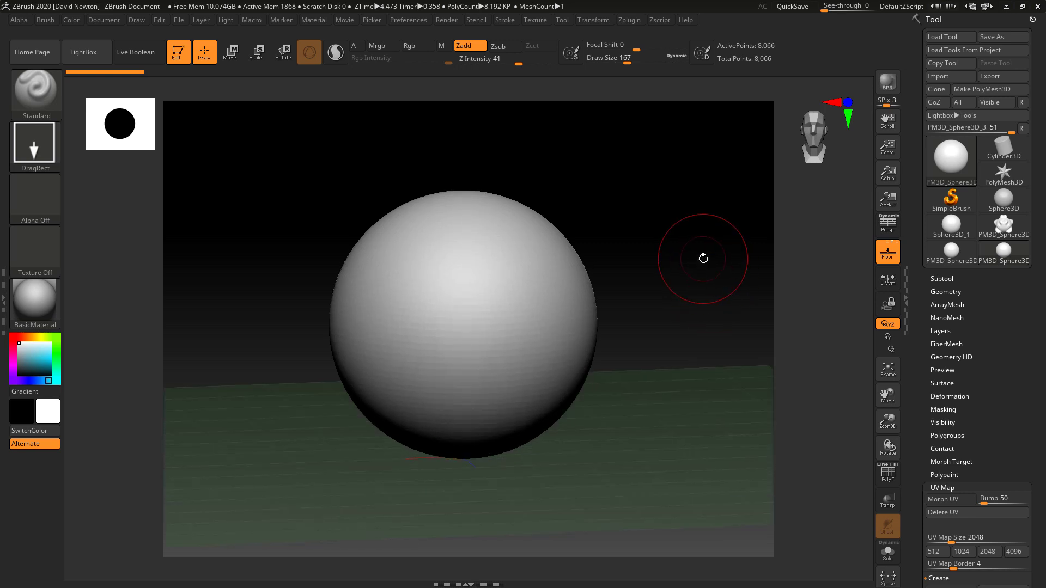
mouse_move(629, 311)
mouse_down()
mouse_move(512, 296)
mouse_move(550, 343)
mouse_up()
mouse_move(701, 241)
mouse_down()
mouse_move(703, 264)
mouse_move(693, 250)
mouse_up()
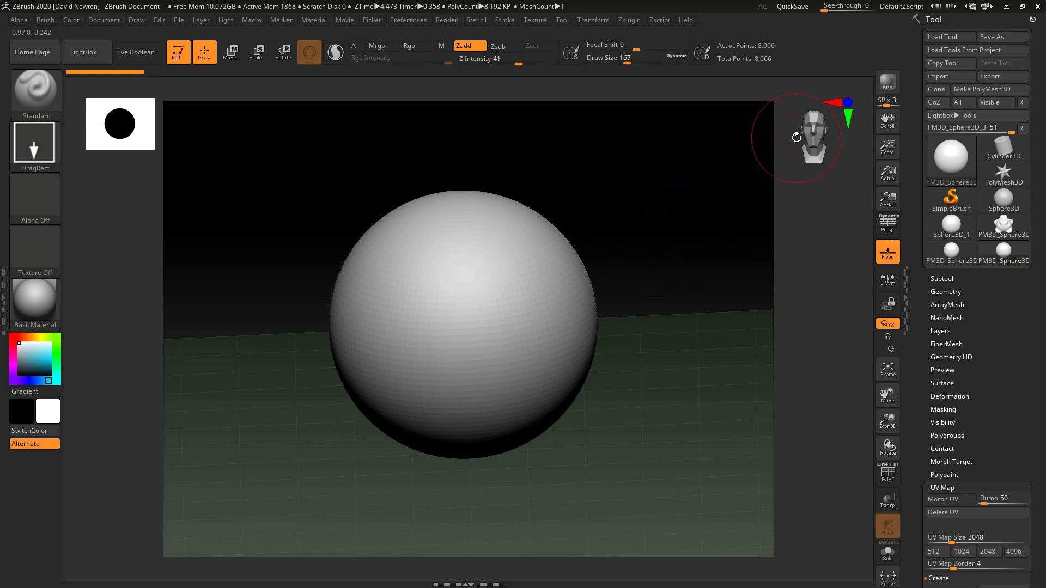
Turn on PolyF to show the sphere's wireframe, then orbit to look down on it.
click(888, 472)
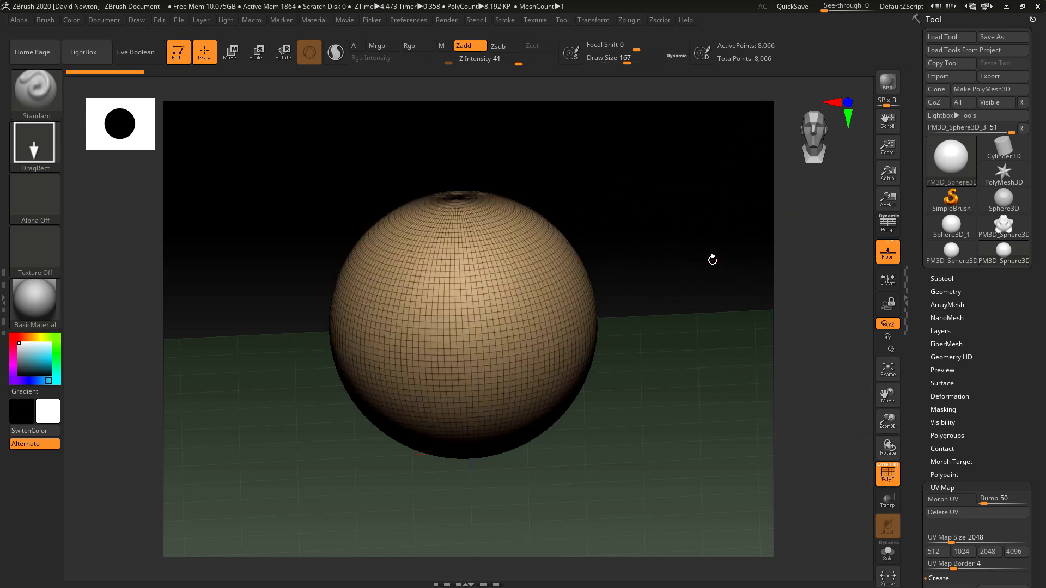
drag(712, 259, 804, 211)
drag(805, 140, 821, 131)
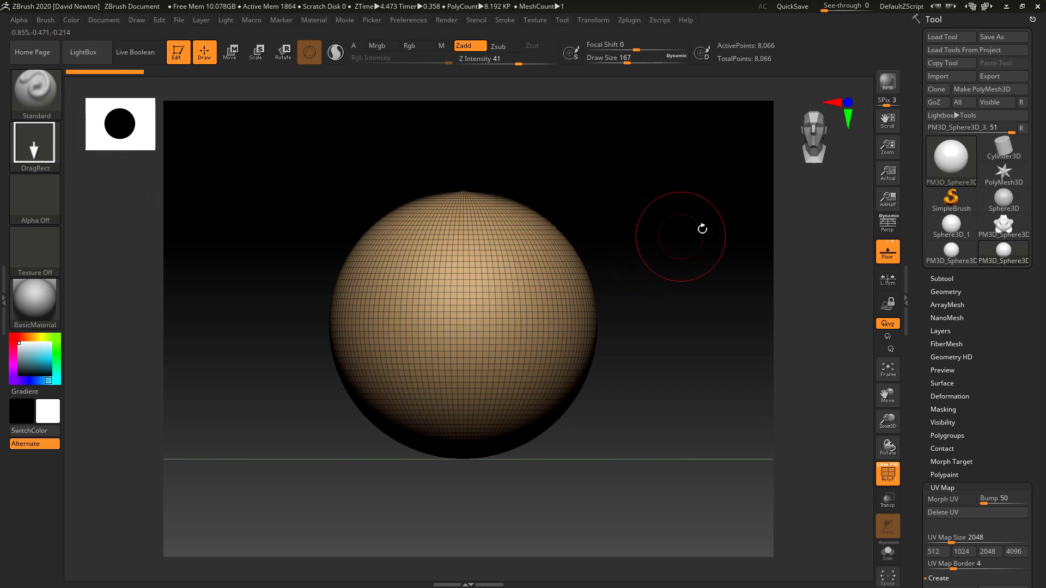
mouse_move(701, 227)
mouse_down()
mouse_move(686, 247)
mouse_move(700, 216)
mouse_move(713, 224)
mouse_up()
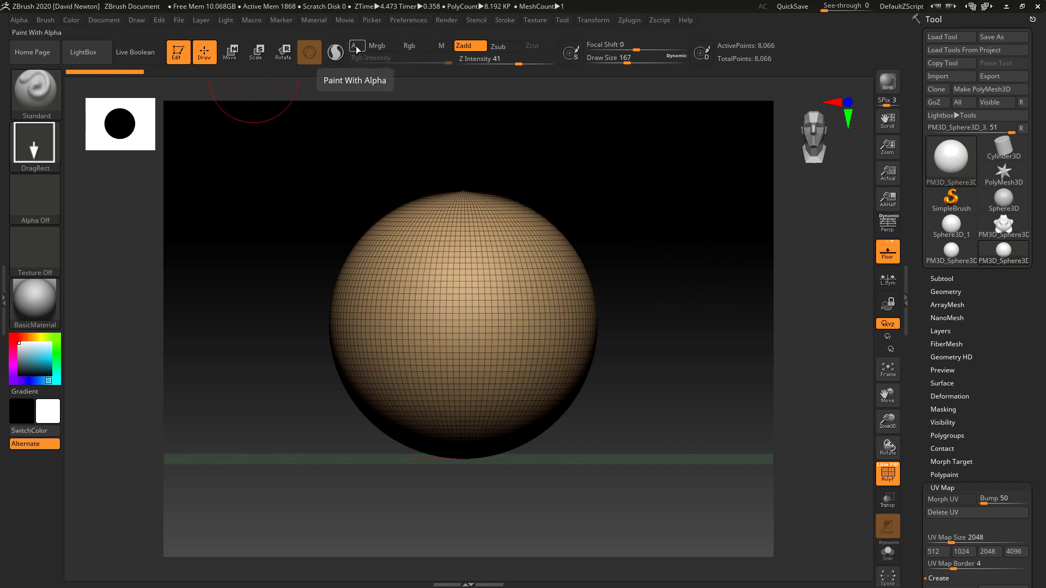
drag(656, 280, 654, 285)
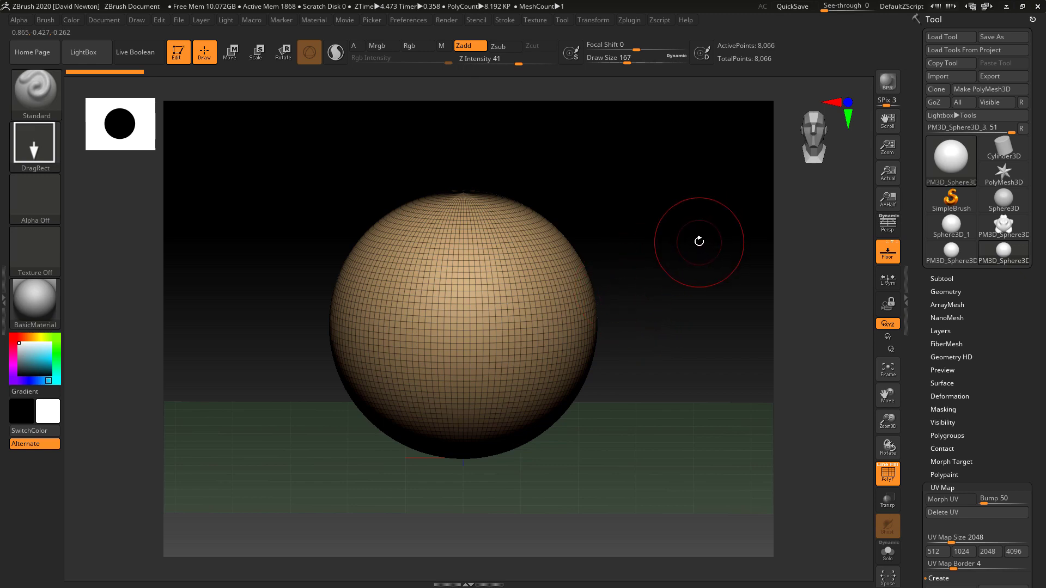
drag(687, 278, 693, 299)
Unwrap the sphere with UV Master, producing one UV island.
click(629, 20)
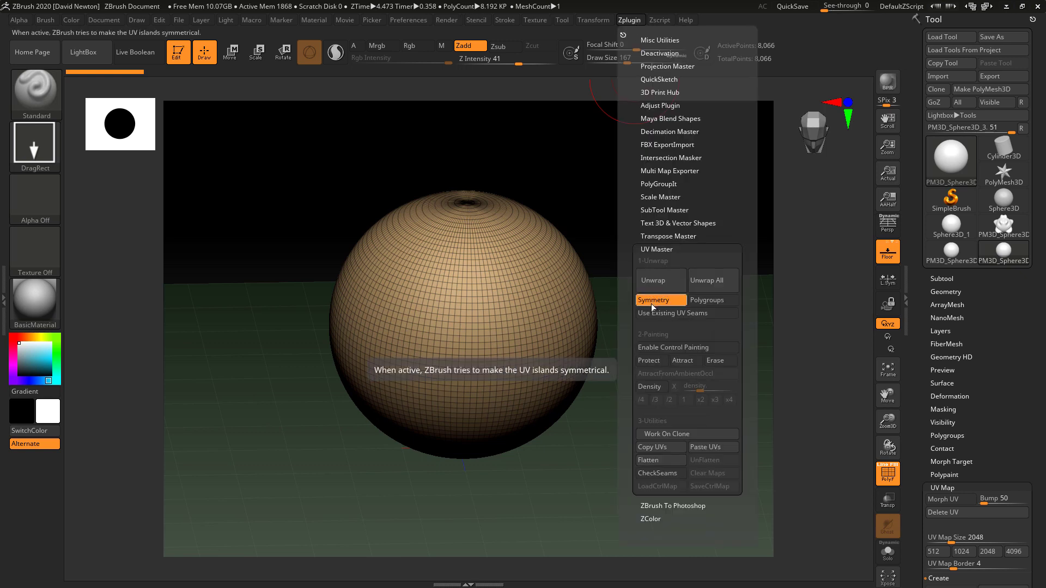
click(657, 281)
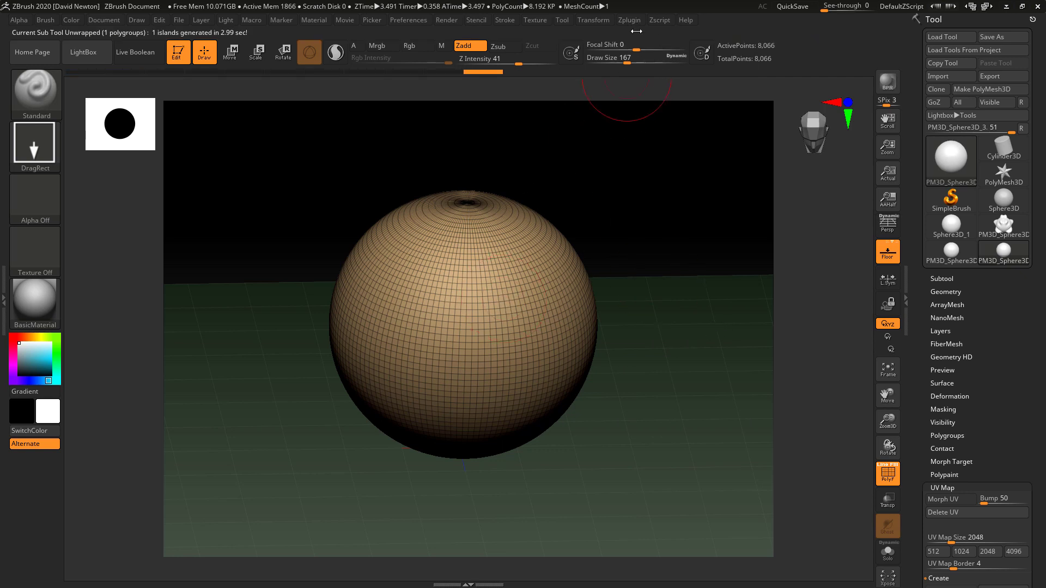
Flatten the sphere onto its UV layout with UV Master and toggle PolyF to inspect it.
click(629, 20)
click(648, 460)
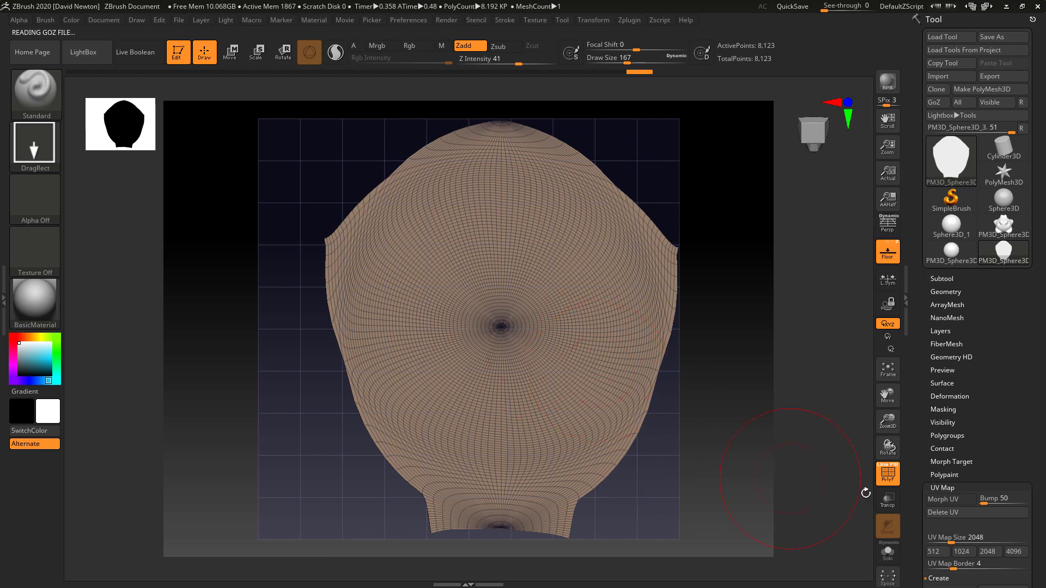
click(887, 473)
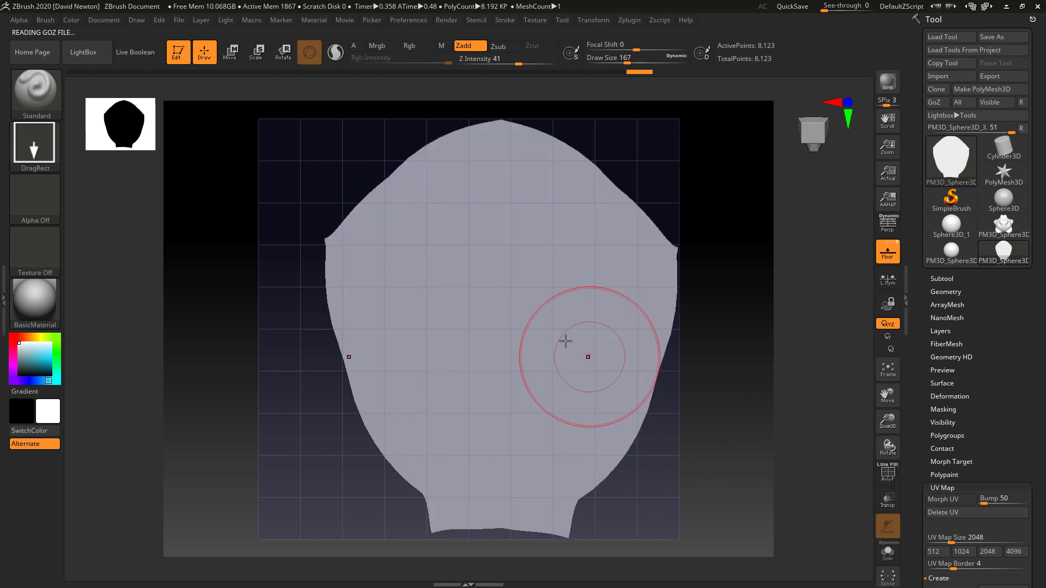
click(892, 478)
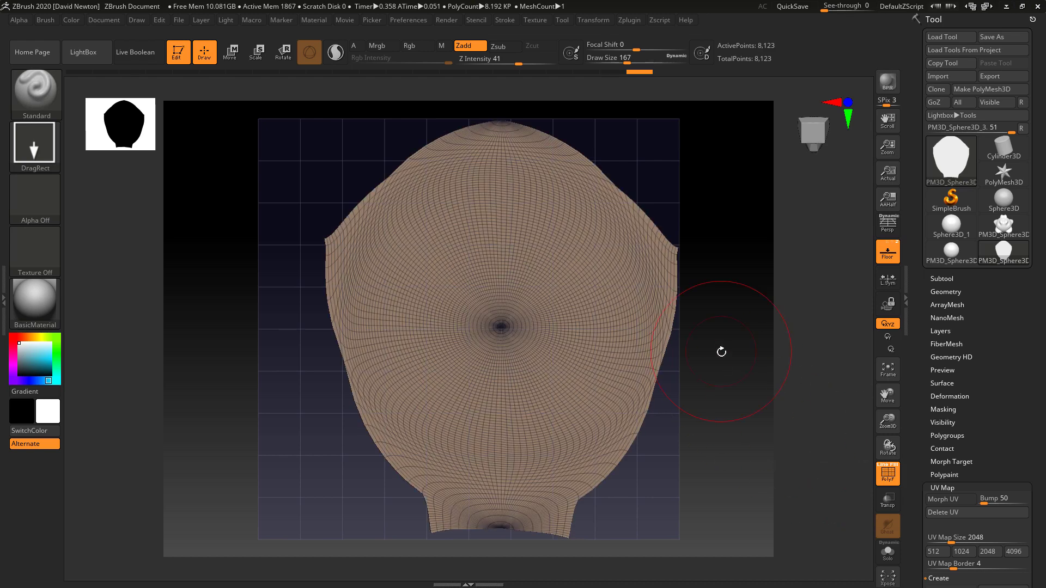
click(631, 20)
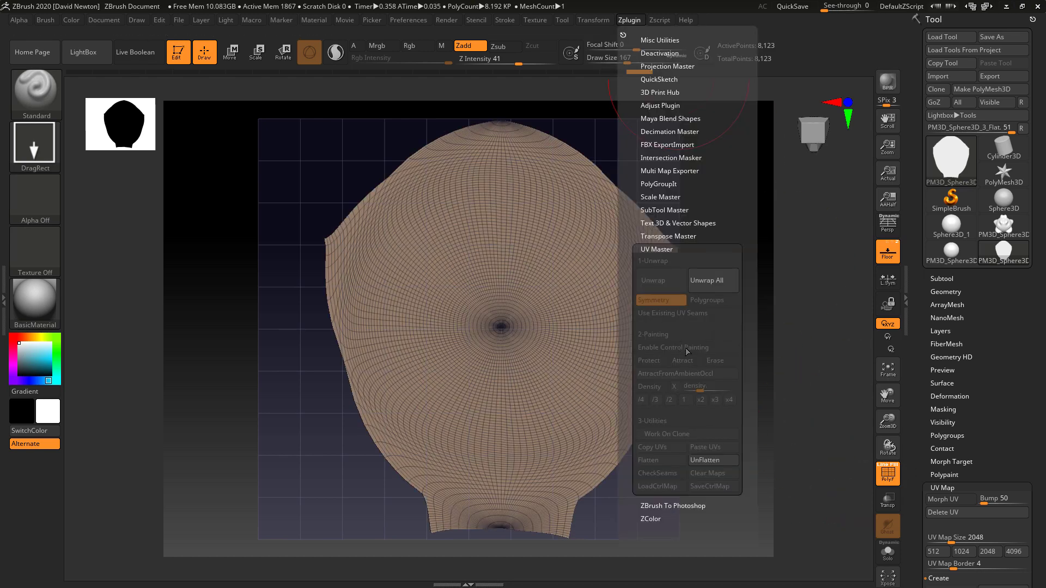
UnFlatten the mesh back into a round sphere and hide its wireframe.
click(705, 460)
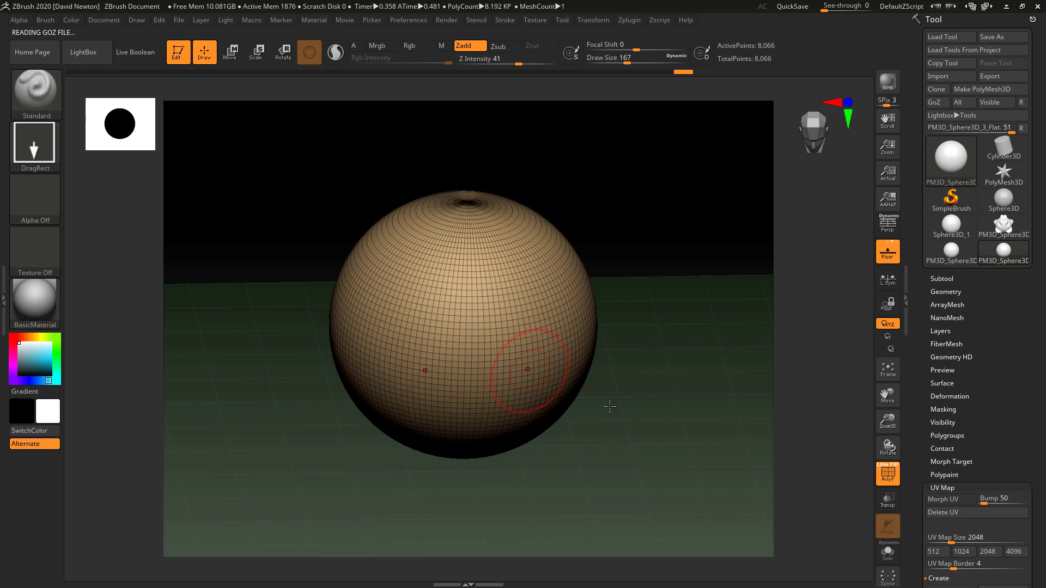
scroll(1031, 438, down, 2)
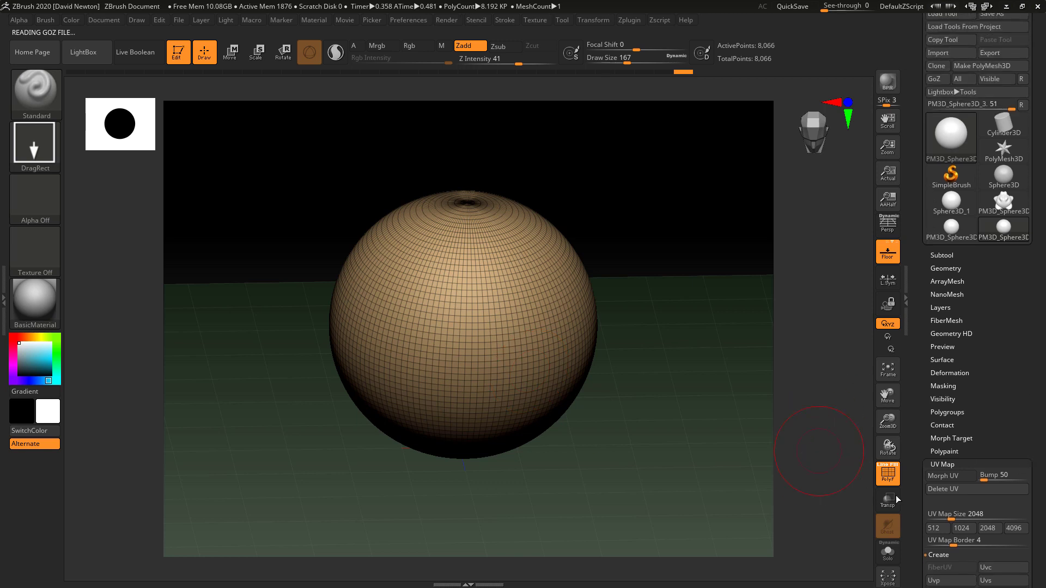
click(888, 474)
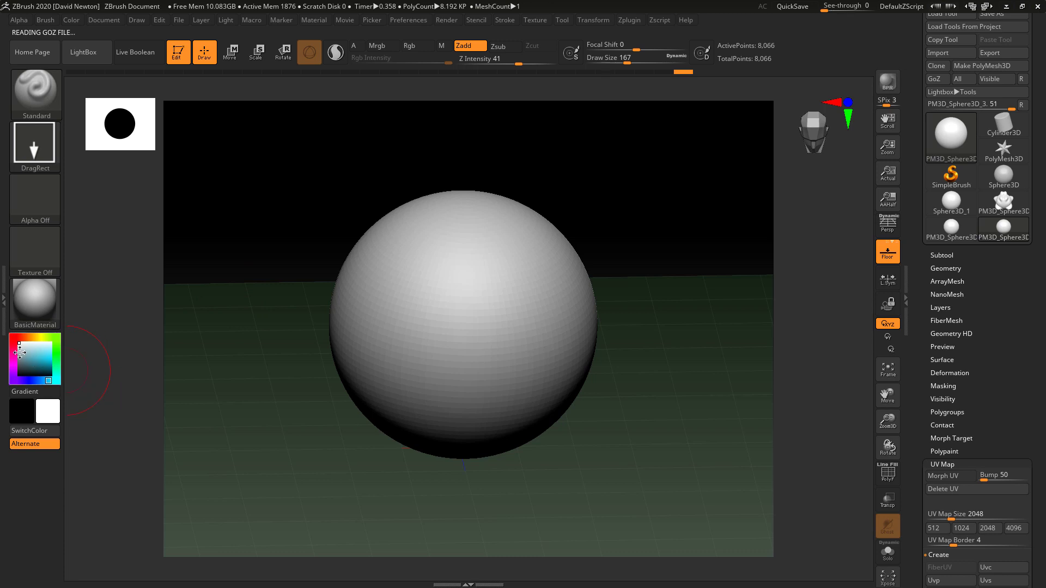
Fill the whole sphere with cyan via Rgb at intensity 100, then pick a pale grey.
drag(19, 353, 41, 358)
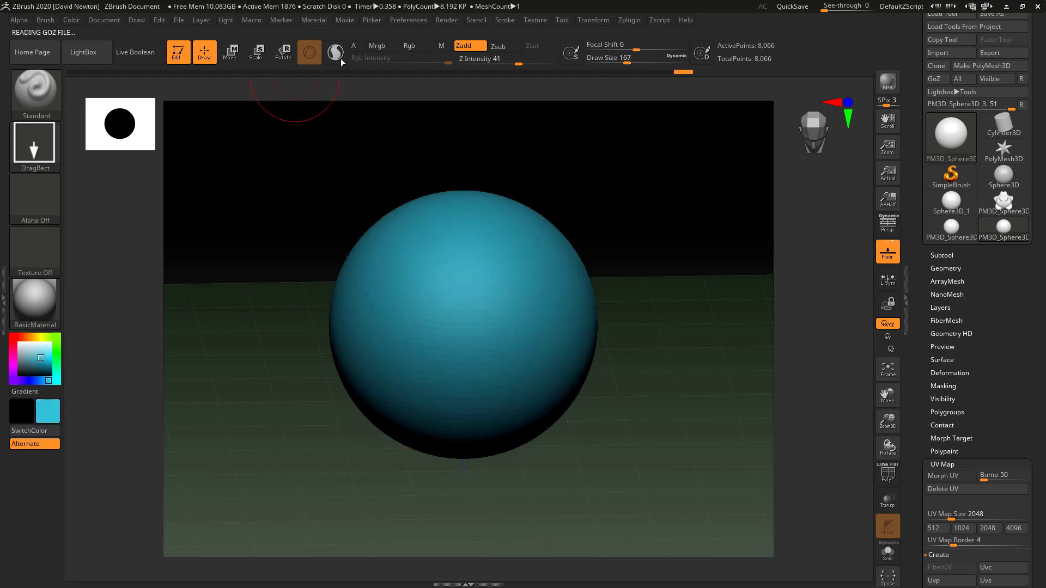
click(407, 46)
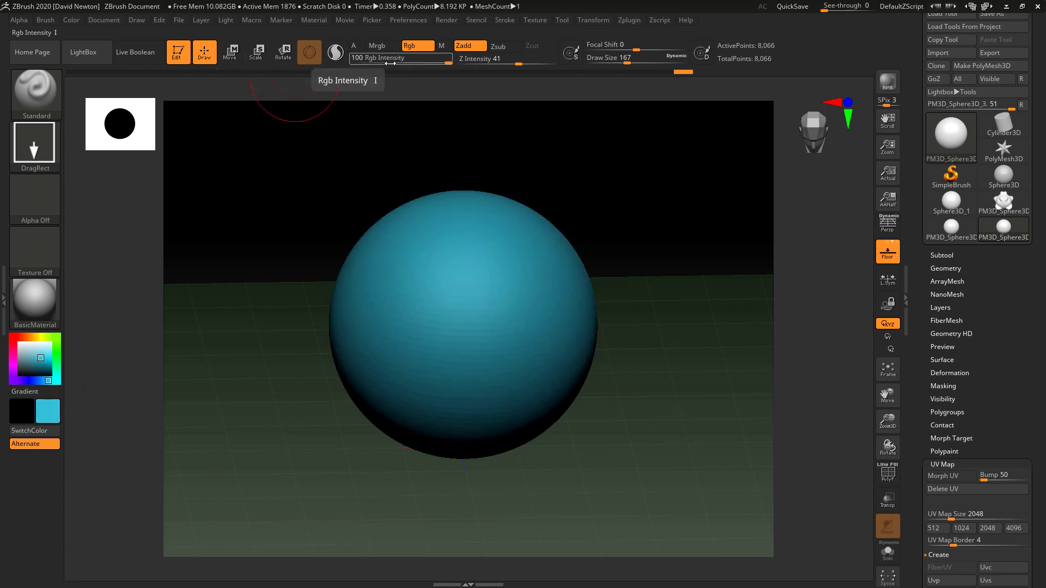
click(77, 21)
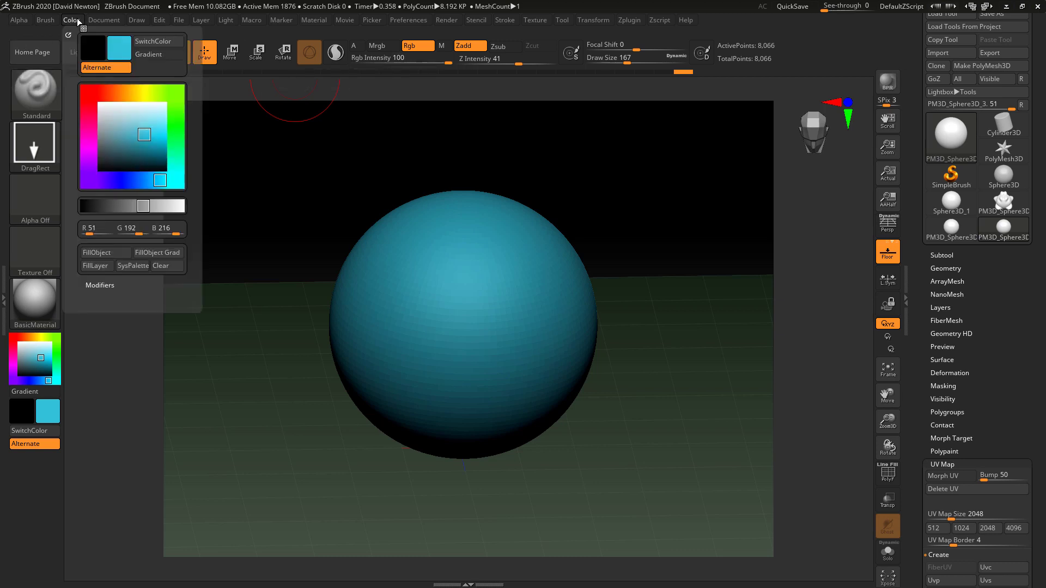
click(96, 253)
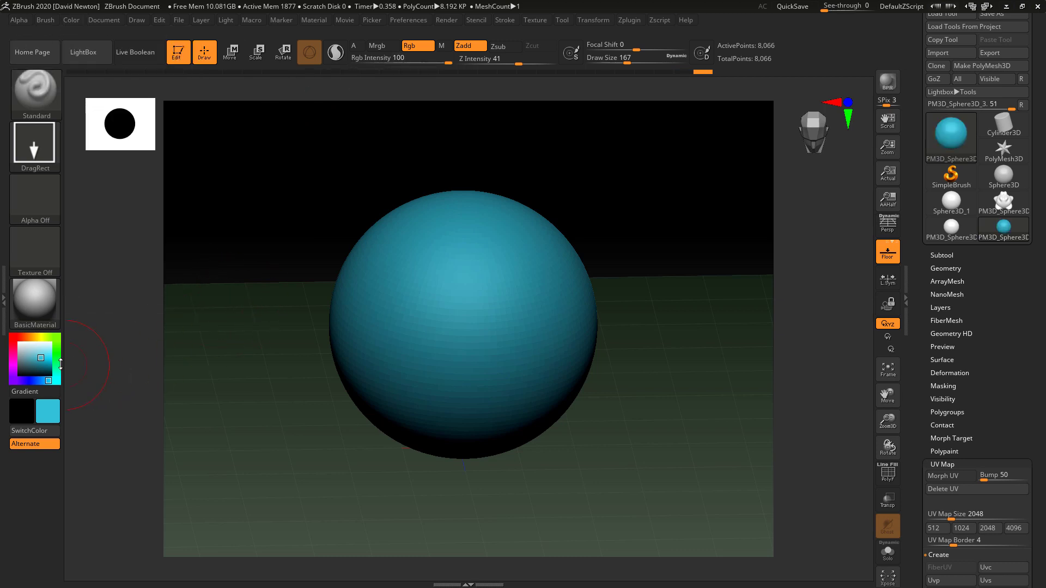
drag(43, 357, 23, 347)
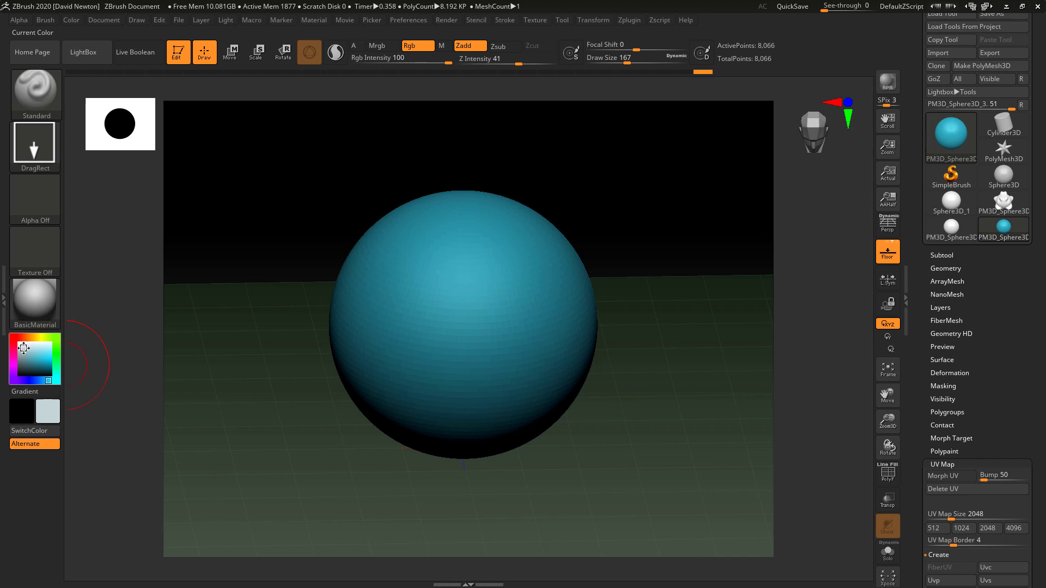
mouse_move(1032, 439)
mouse_down()
mouse_move(1038, 350)
mouse_move(1021, 322)
mouse_move(1019, 346)
mouse_up()
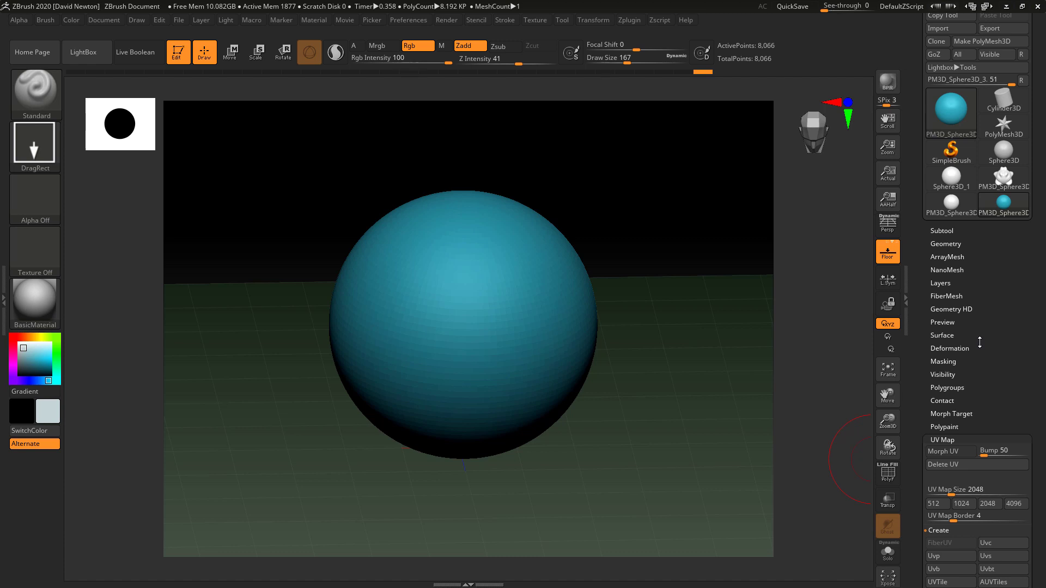
Subdivide the sphere three times and try flattening it with UV Master.
click(940, 244)
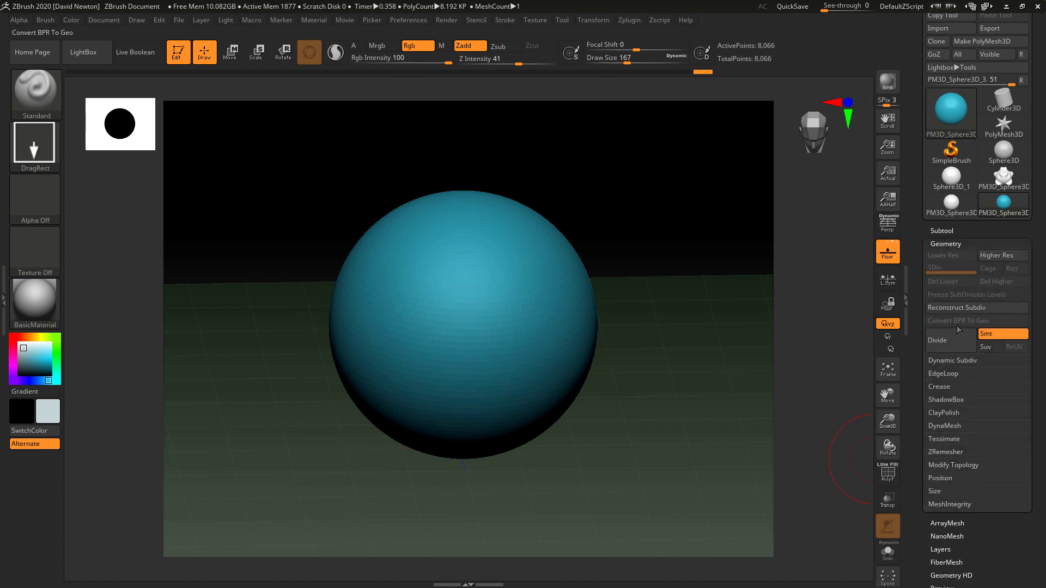
click(944, 342)
click(946, 344)
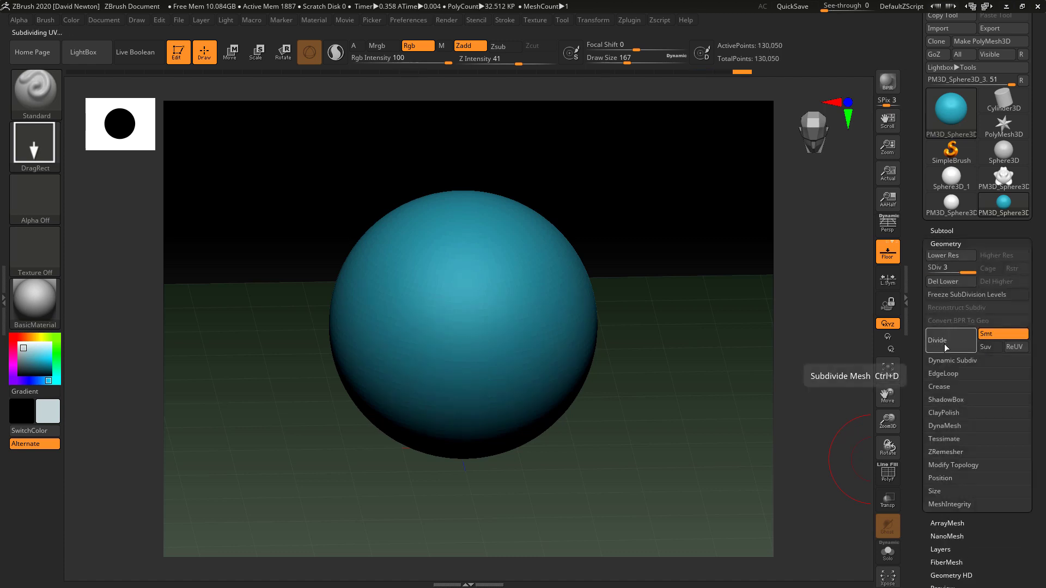
click(946, 344)
click(632, 21)
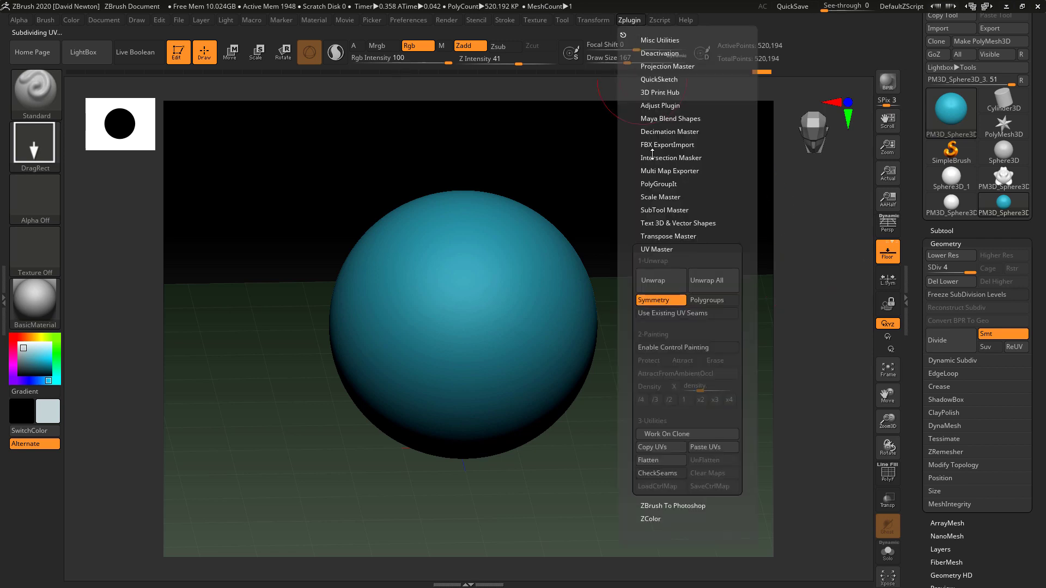
click(651, 462)
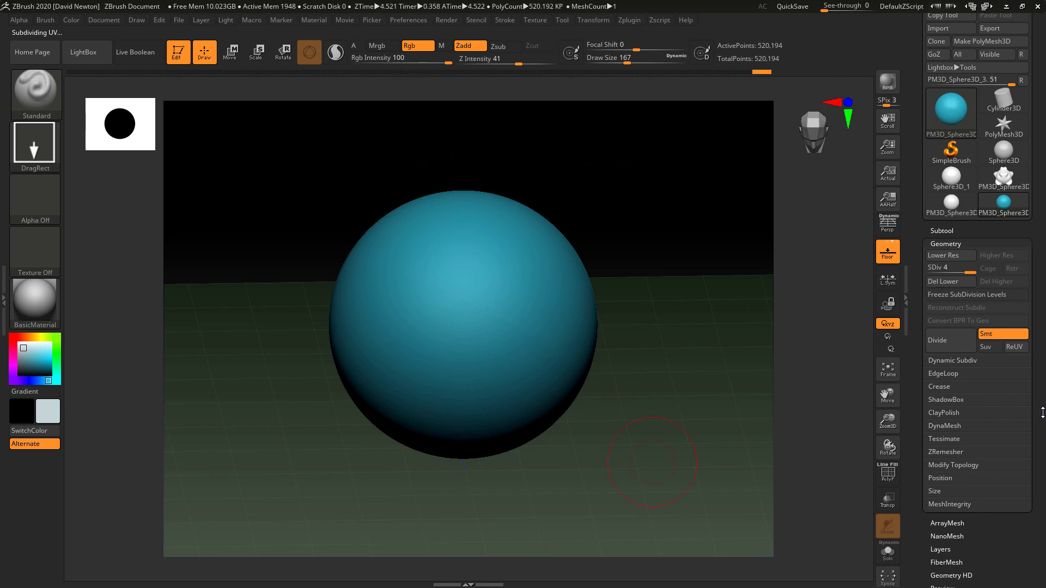
scroll(1040, 338, down, 6)
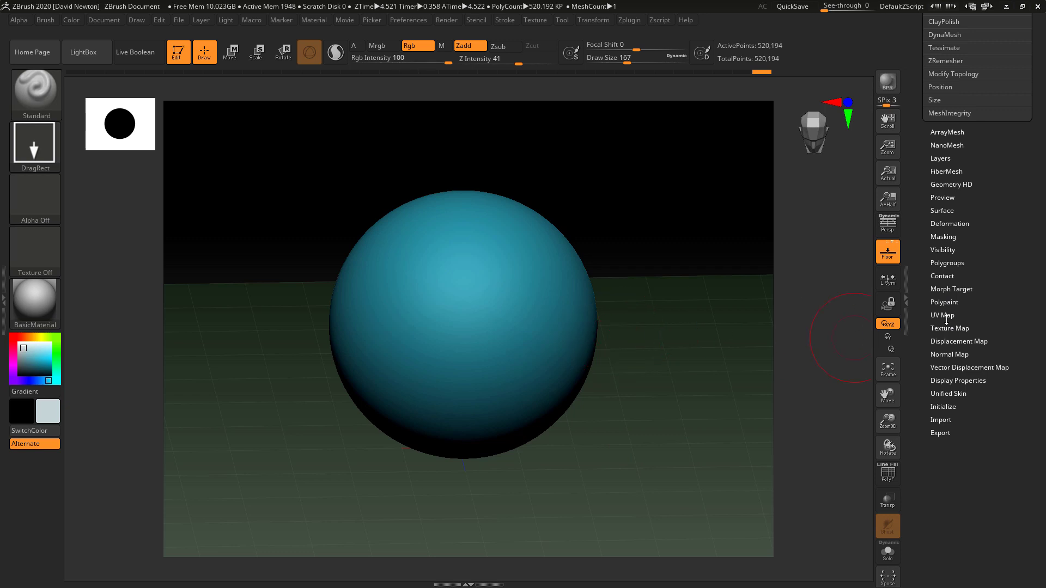
scroll(944, 309, up, 4)
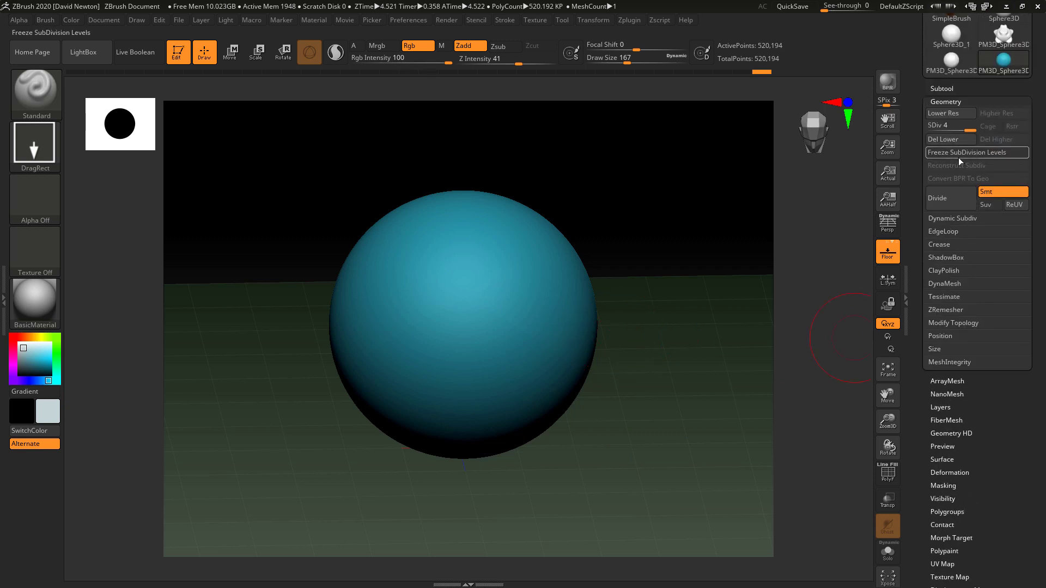
Subdivide to level 5 (about 2.08 million points), expand Subtool and scroll the Tool palette down.
click(948, 200)
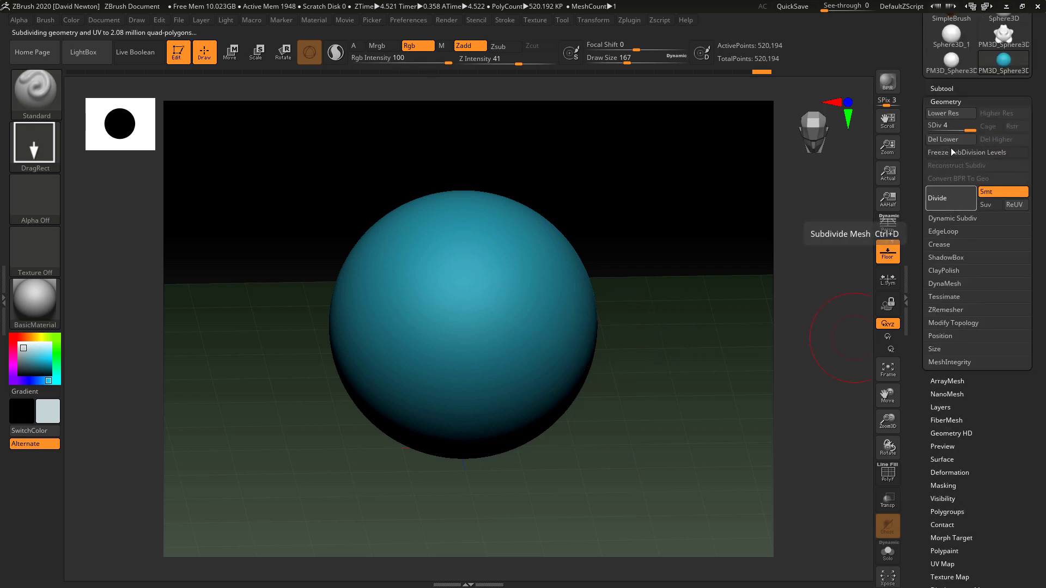
click(941, 88)
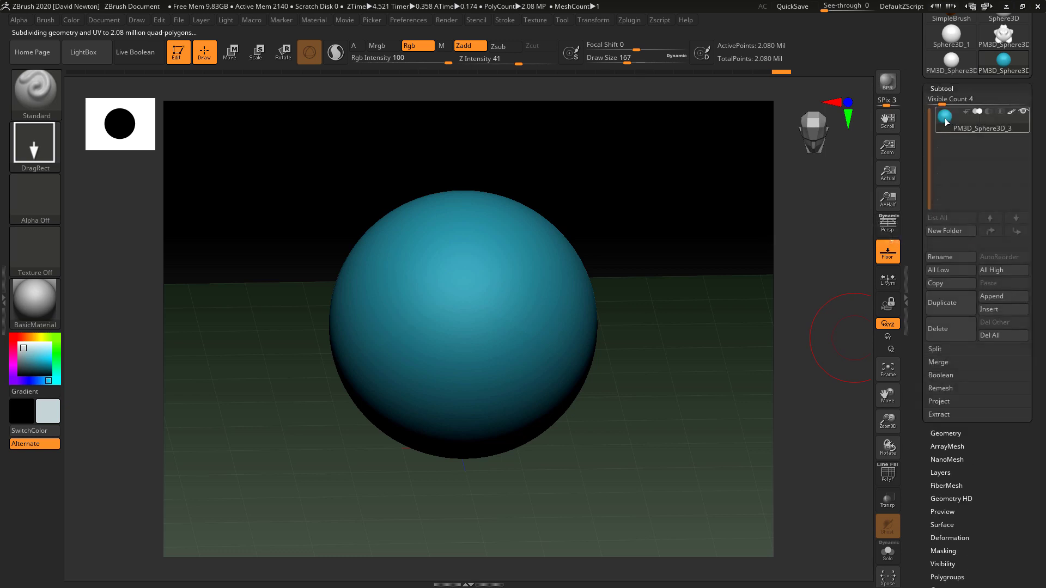
mouse_move(946, 121)
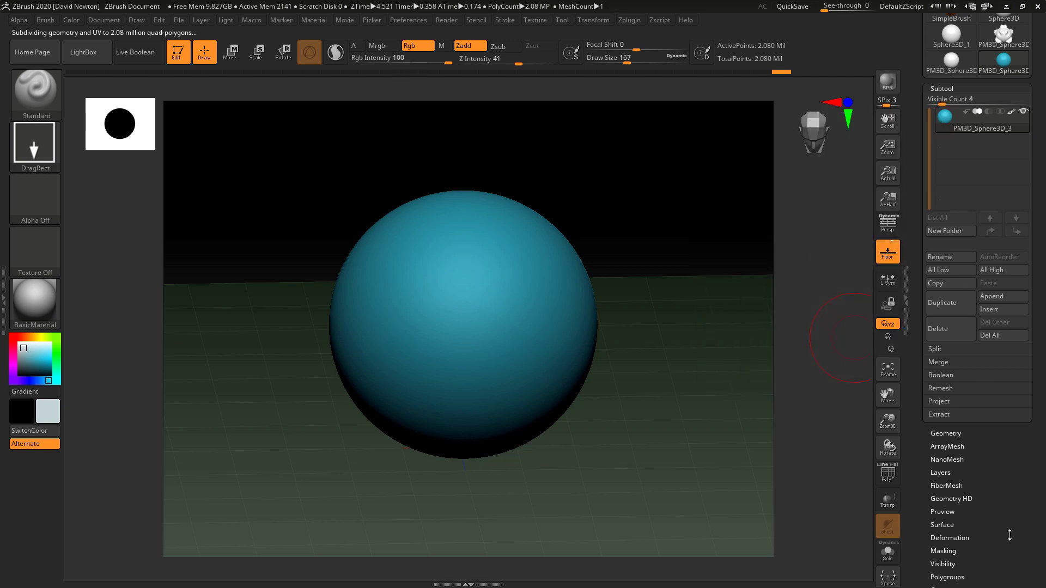
scroll(1008, 491, down, 4)
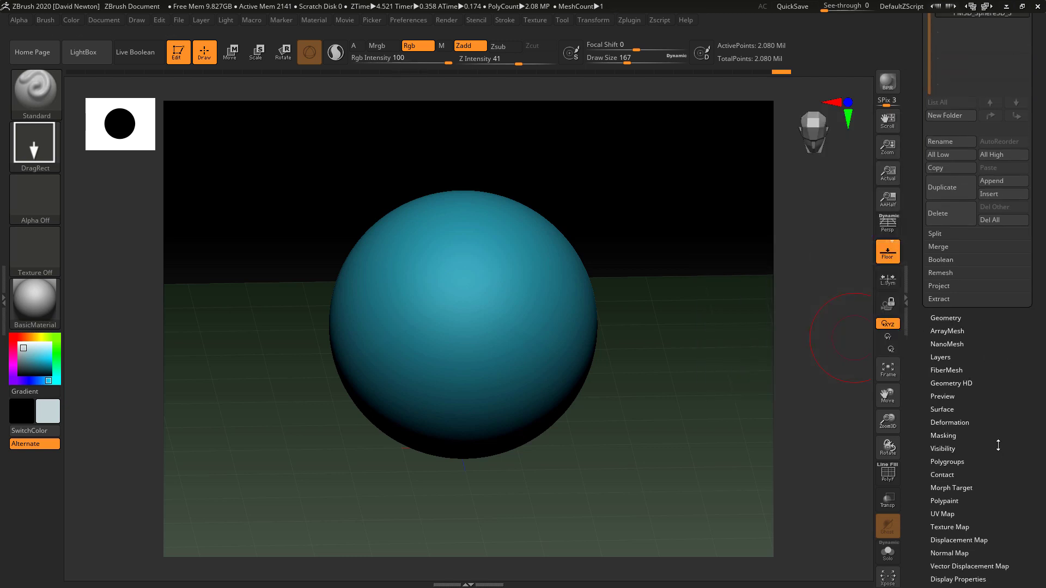
scroll(981, 414, down, 6)
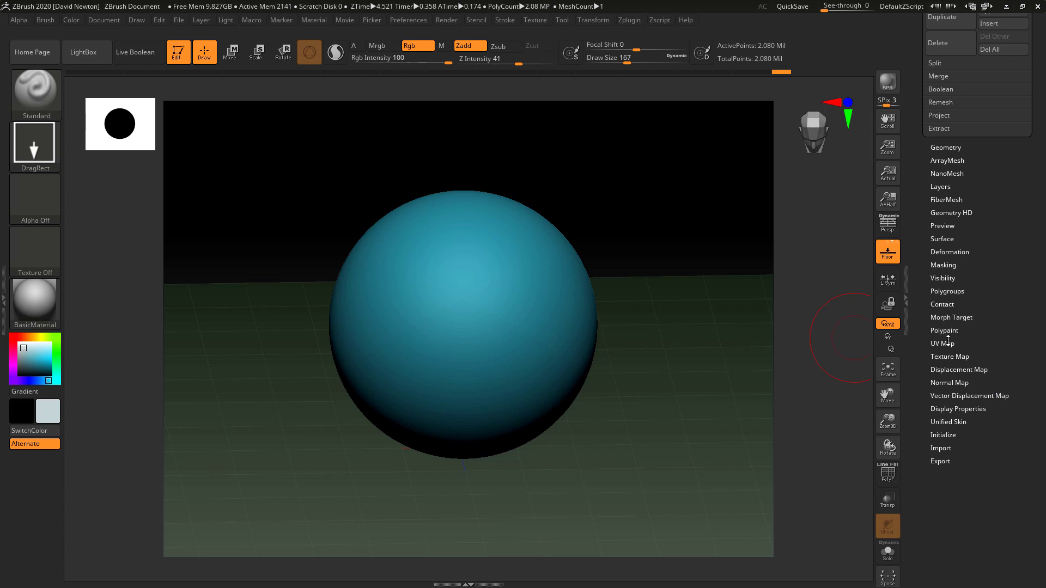
In Tool > UV Map, try 4096 and a larger size, then settle on 2048.
click(948, 343)
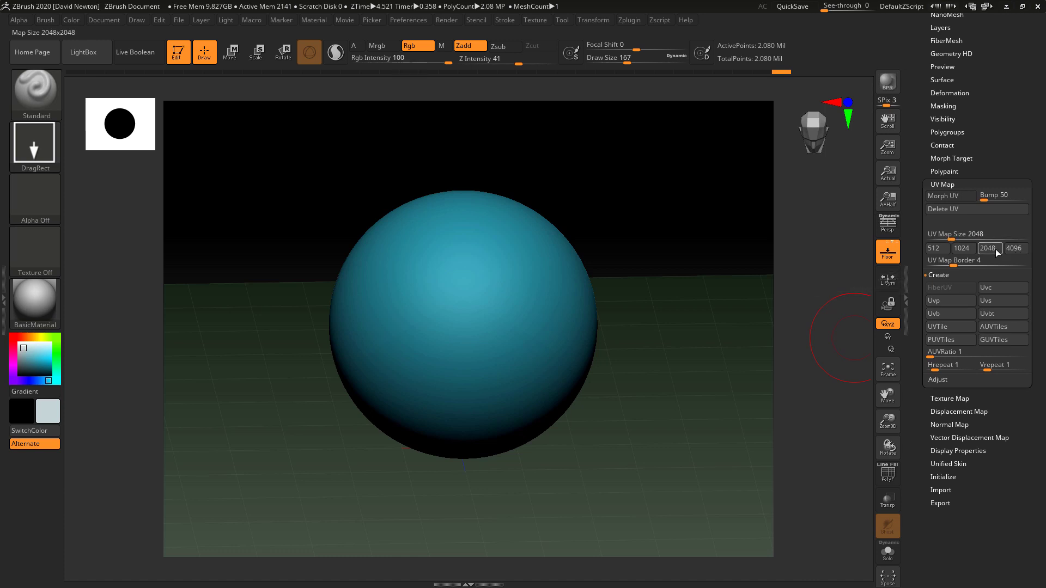
click(1014, 249)
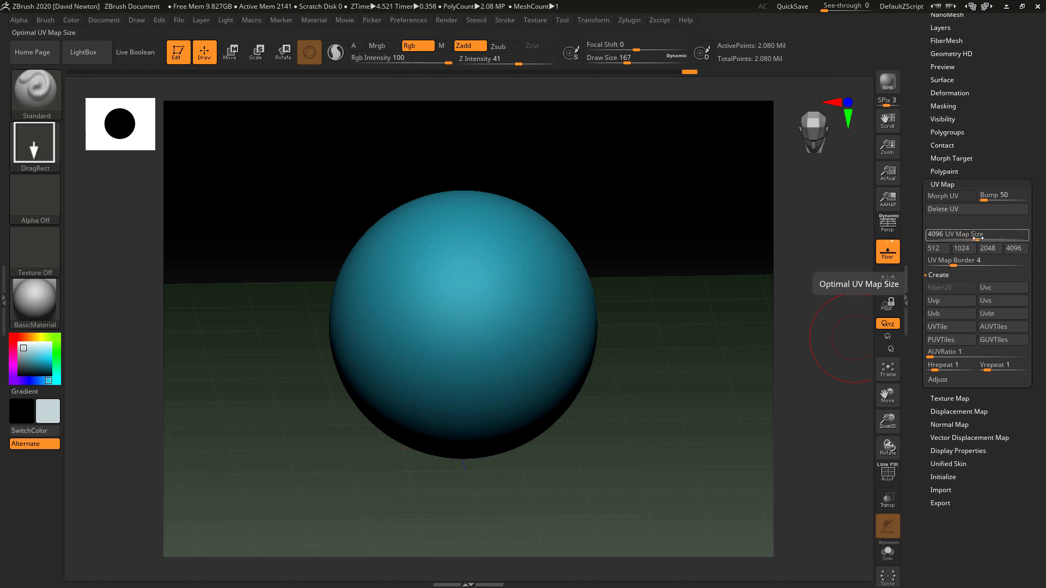
drag(977, 238, 998, 240)
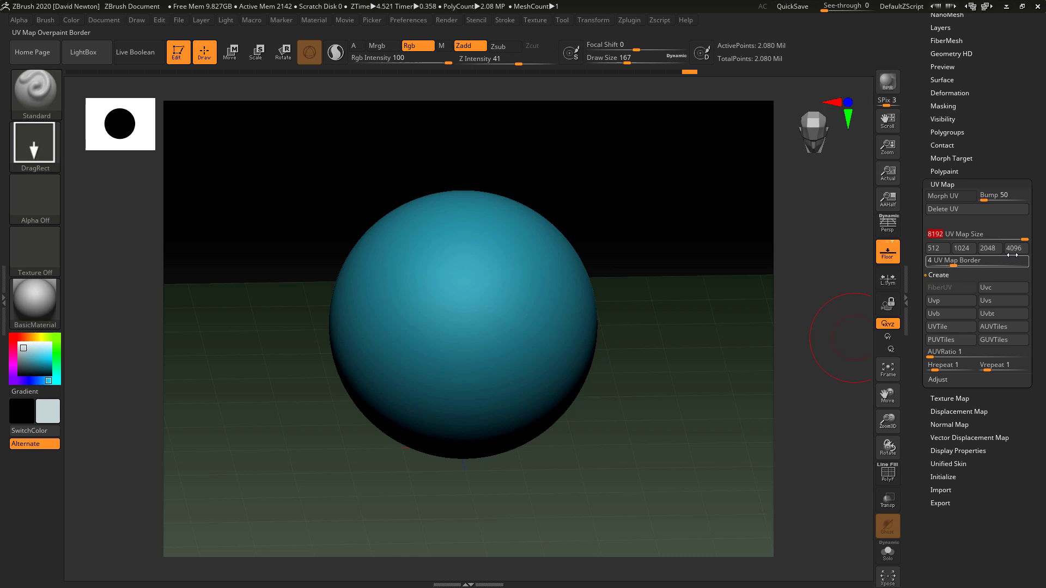
click(988, 249)
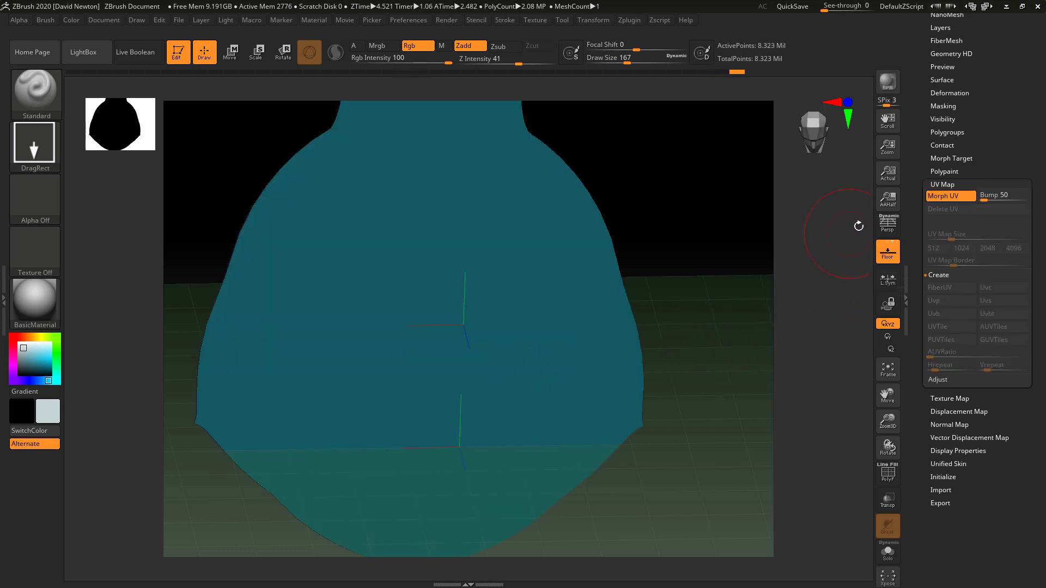
Hide the floor grid, zoom out, and snap the view to face the flat mesh front-on.
click(887, 252)
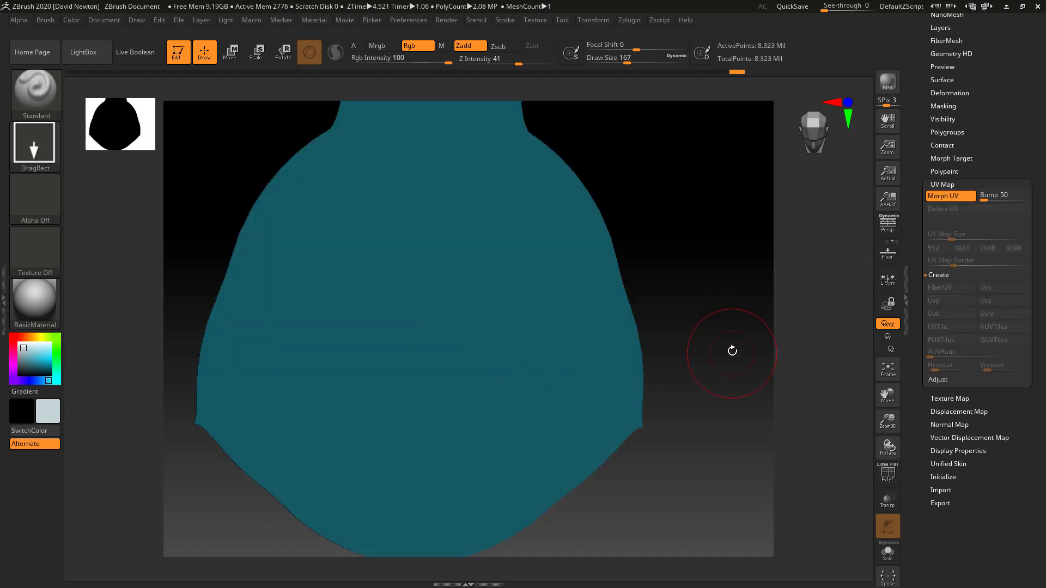
alt+drag(733, 348, 682, 306)
drag(709, 350, 712, 368)
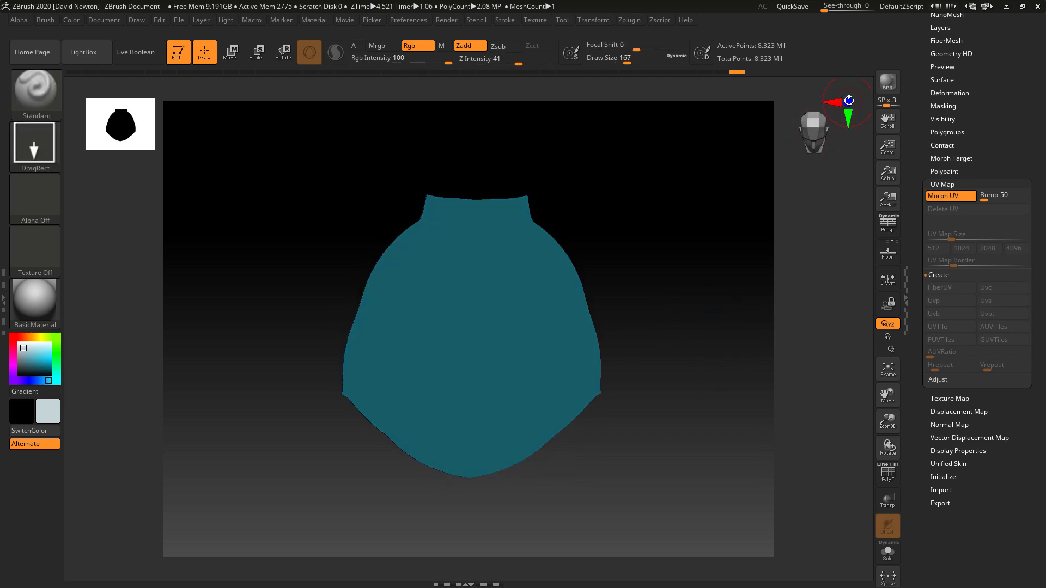
click(849, 100)
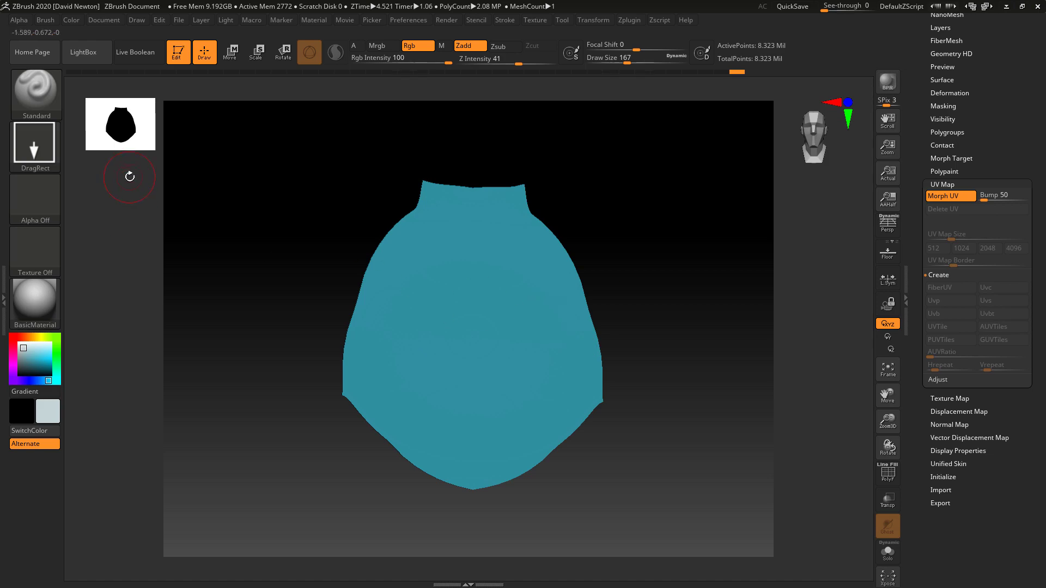
Load the blue mandala texture and DragRect-stamp it across the flat mesh.
click(45, 252)
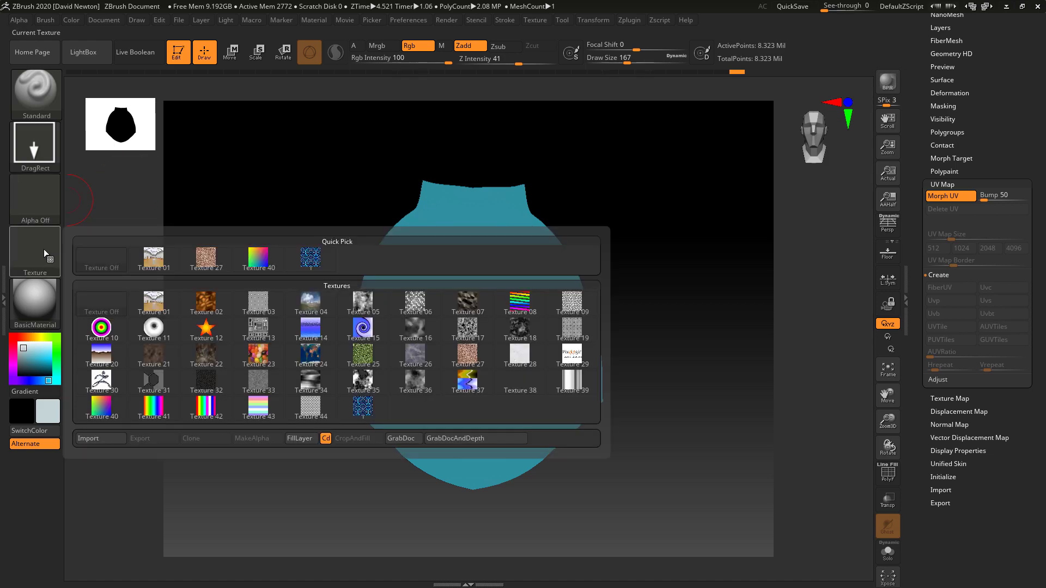
click(313, 263)
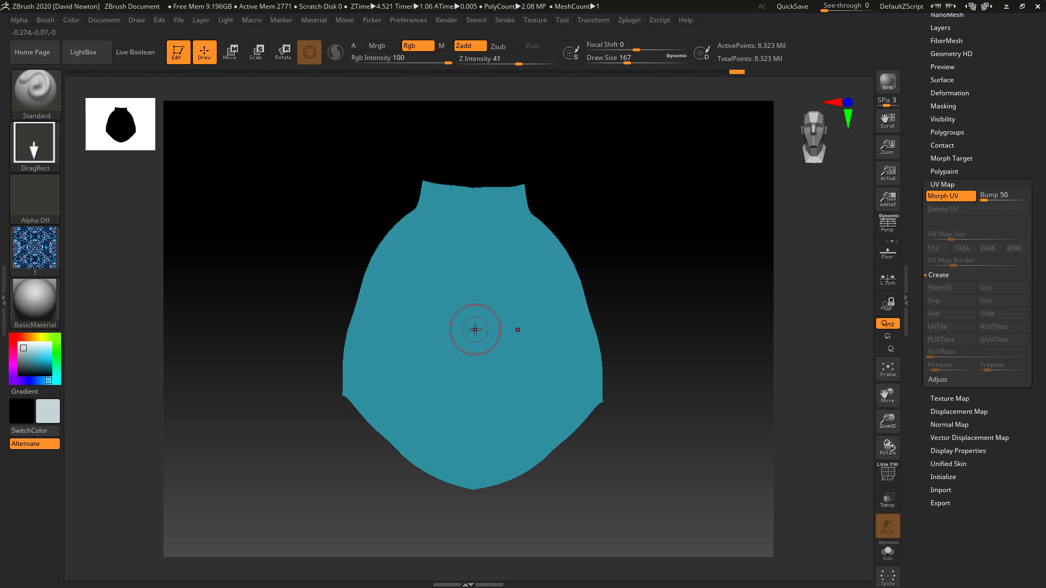
click(594, 19)
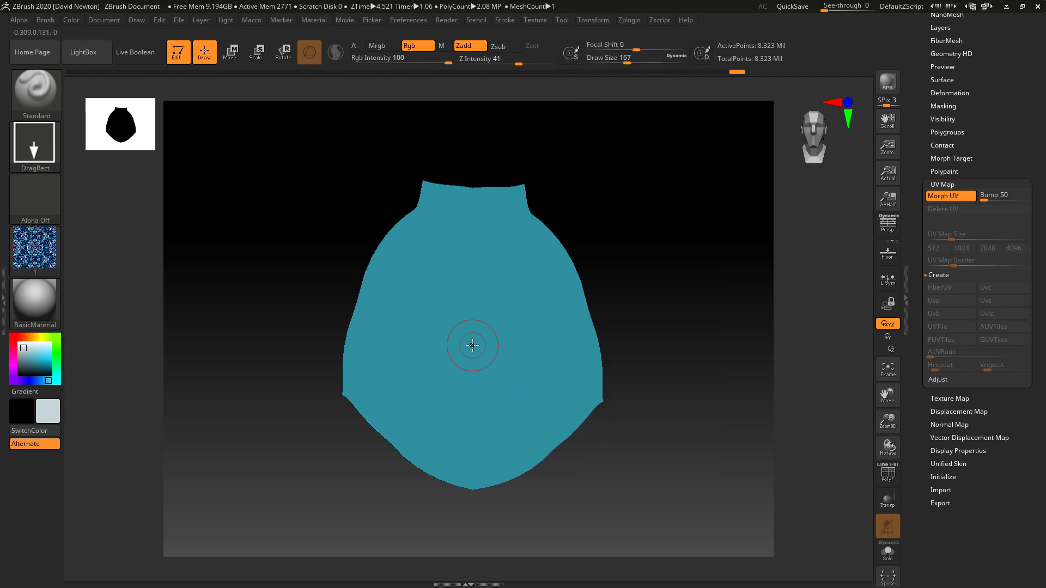
drag(517, 361, 718, 392)
drag(487, 71, 477, 55)
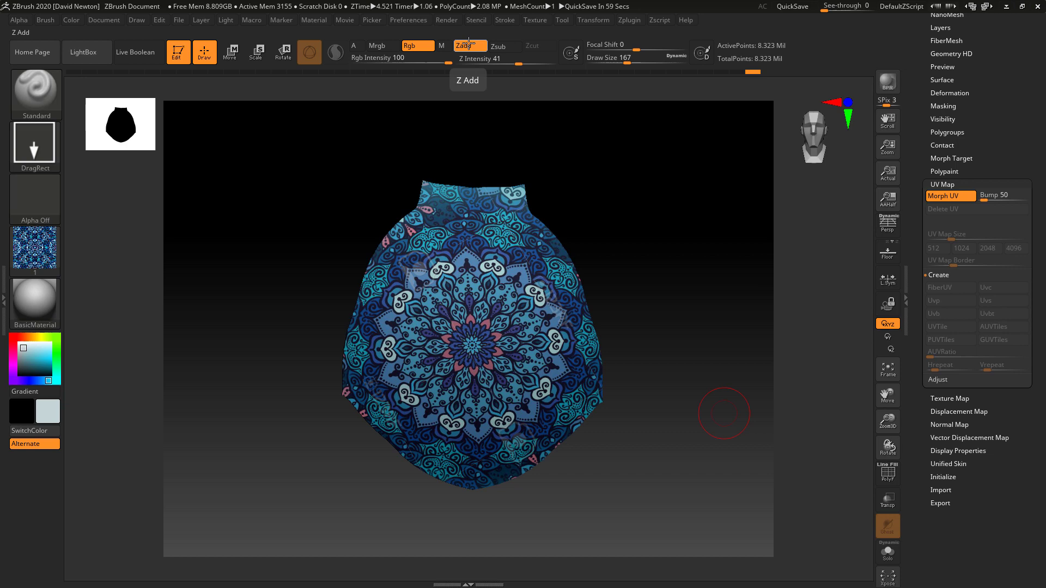
Raise Morph UV Bump to 244 and orbit to check the stamped surface.
drag(694, 264, 656, 280)
mouse_move(989, 198)
mouse_down()
mouse_move(1002, 199)
mouse_move(989, 201)
mouse_up()
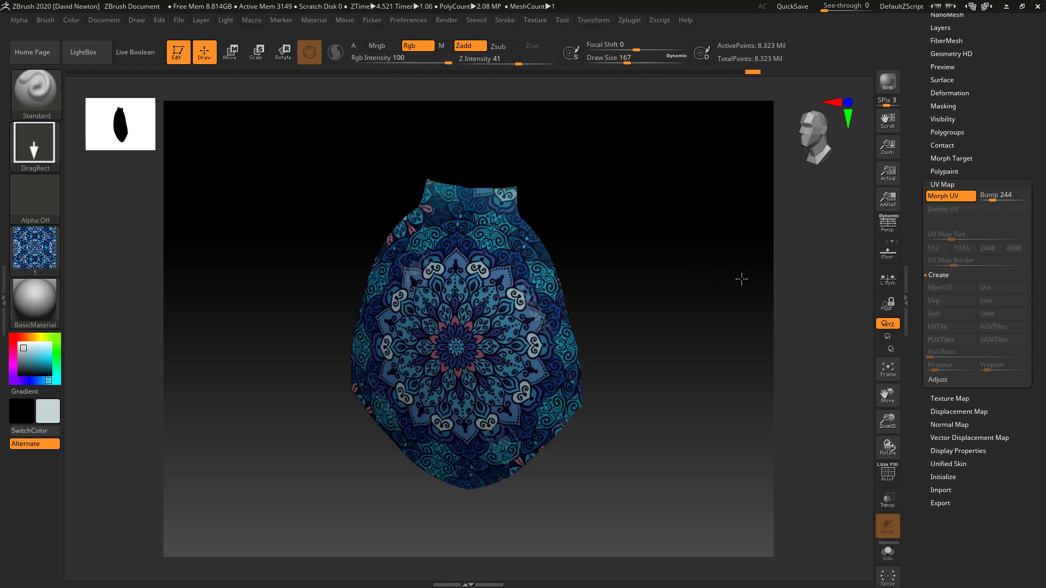
drag(741, 279, 712, 341)
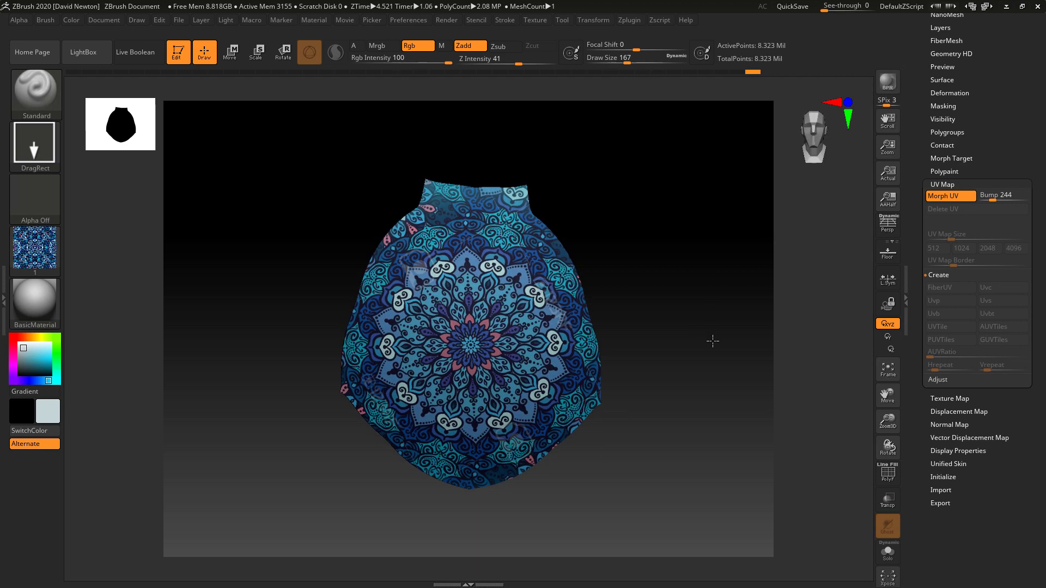
Undo the stamp, turn off Zadd, and re-stamp the mandala colour-only to cover the mesh.
key(ctrl+z)
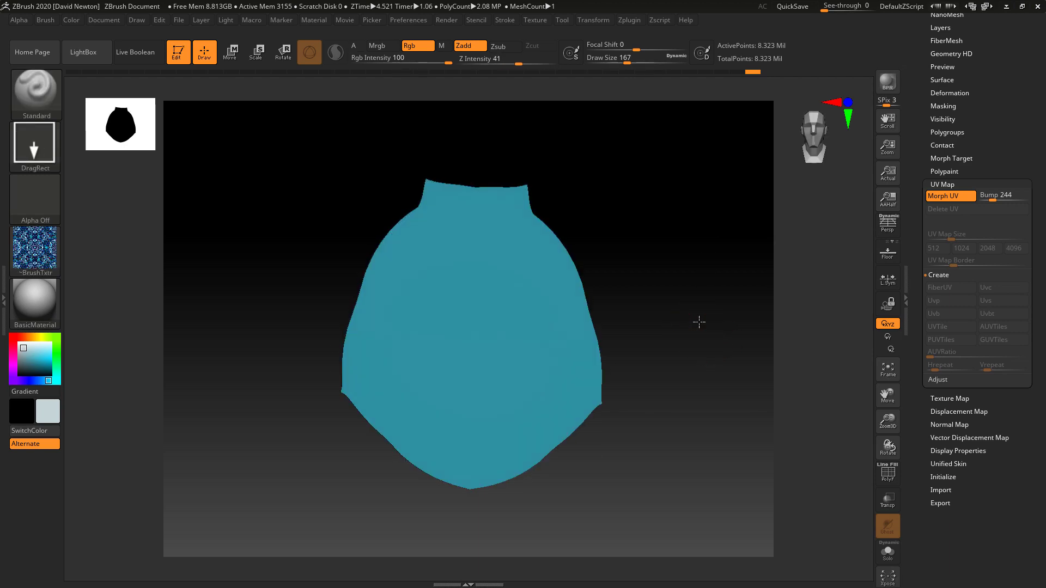
click(466, 52)
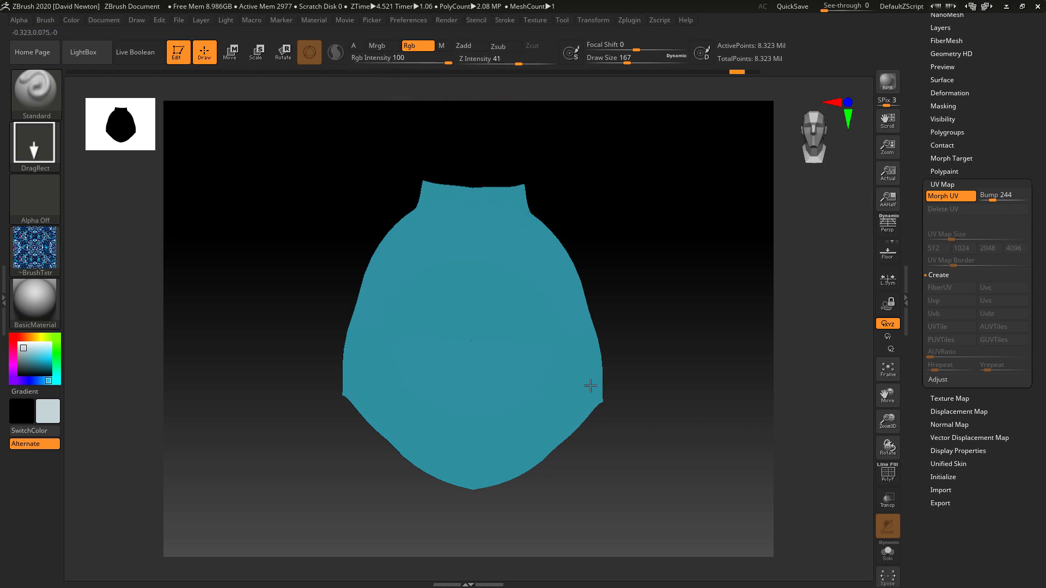
drag(590, 385, 808, 414)
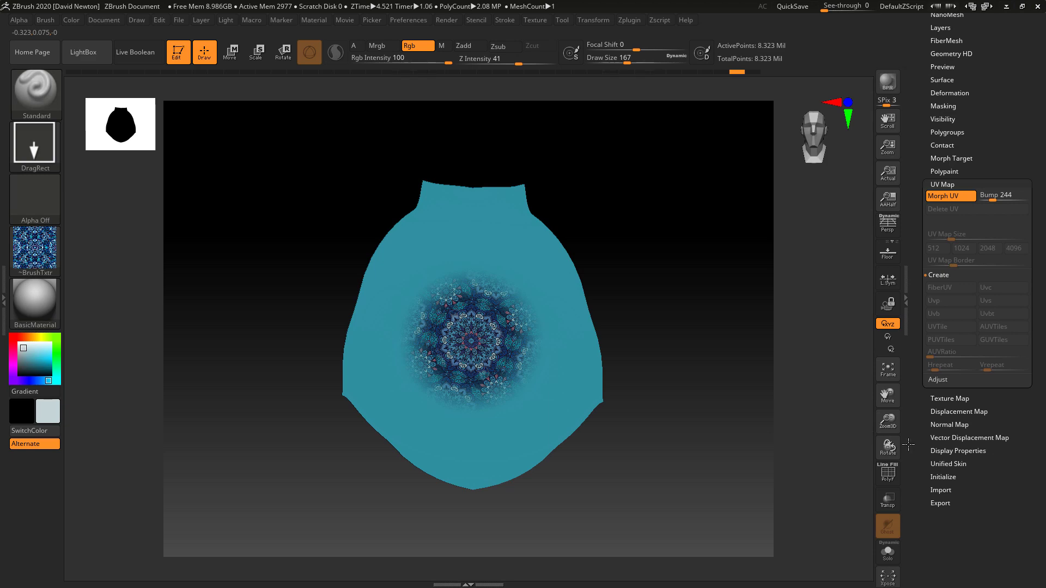
mouse_move(908, 444)
mouse_down()
mouse_move(939, 457)
mouse_move(682, 321)
mouse_up()
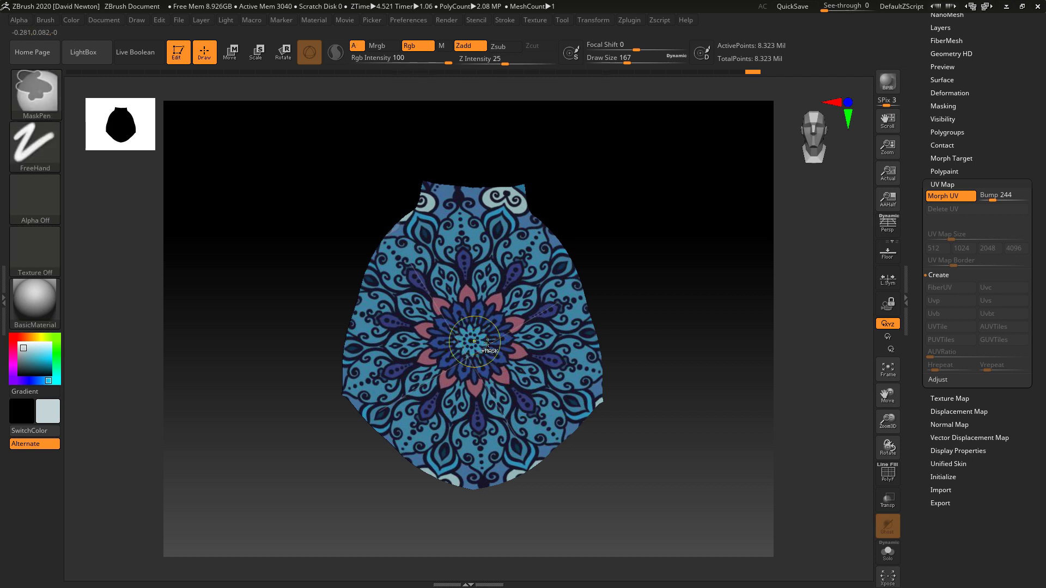
key(ctrl+z)
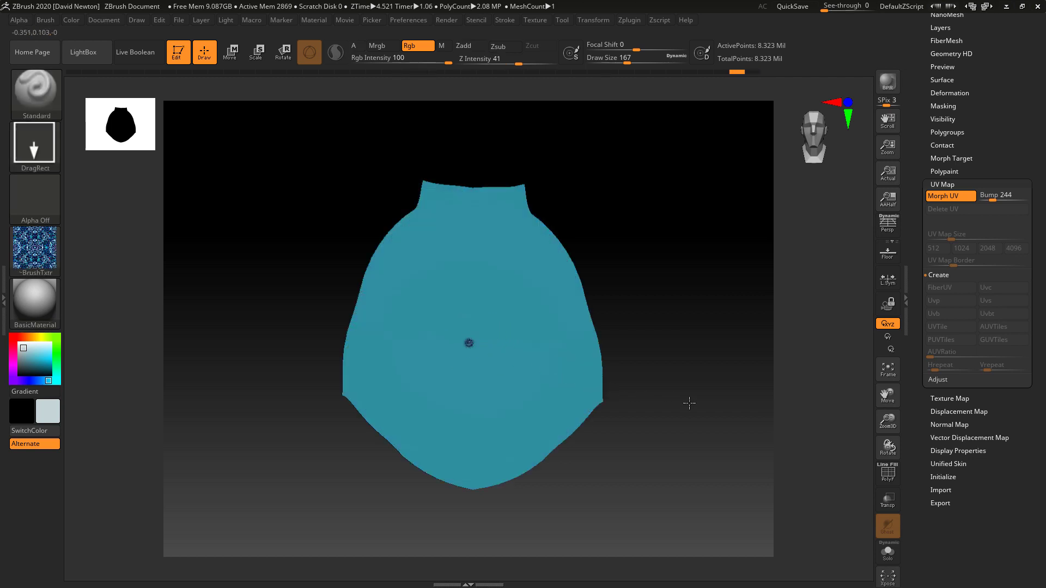
drag(689, 403, 794, 467)
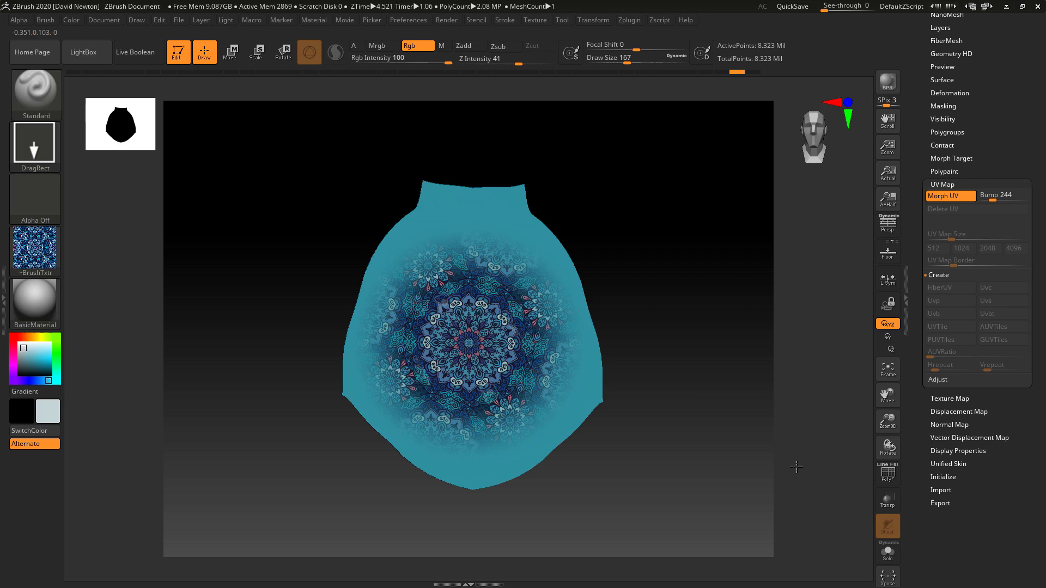
drag(672, 353, 665, 331)
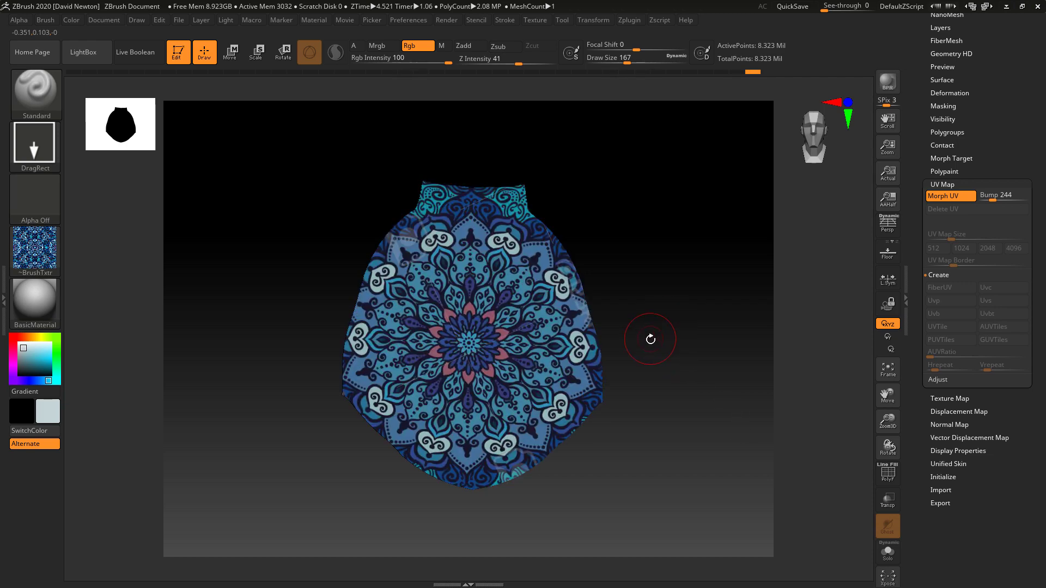
Morph the flat mesh back into a round sphere and turn off its polypaint display.
click(940, 197)
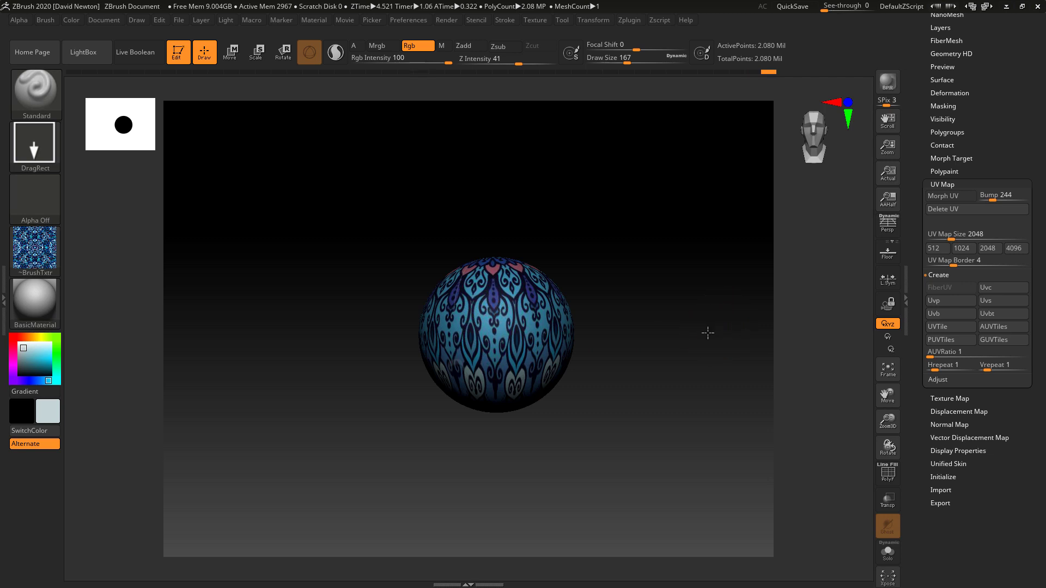
drag(692, 415, 693, 342)
drag(970, 27, 969, 142)
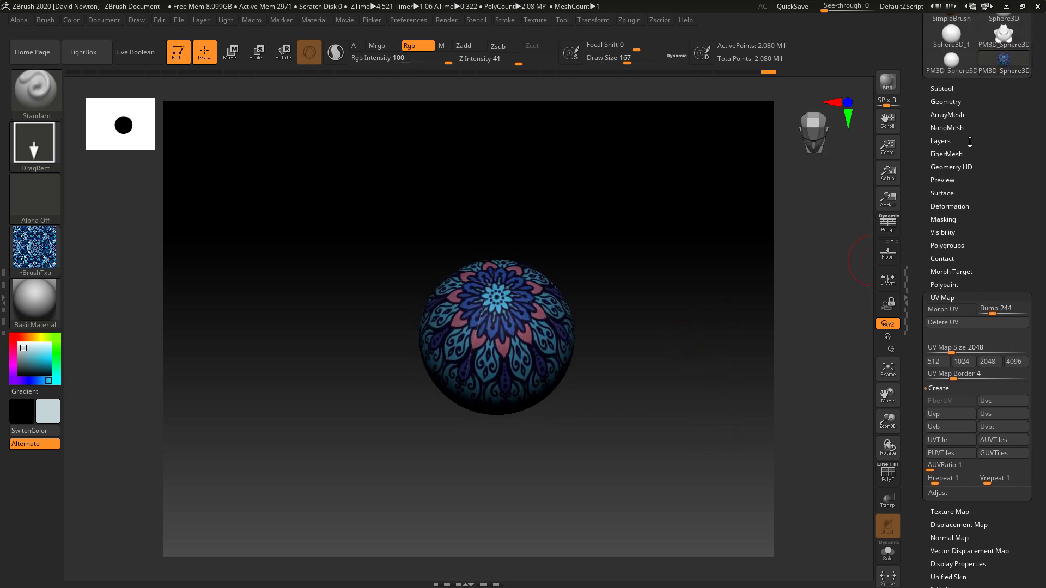
click(937, 88)
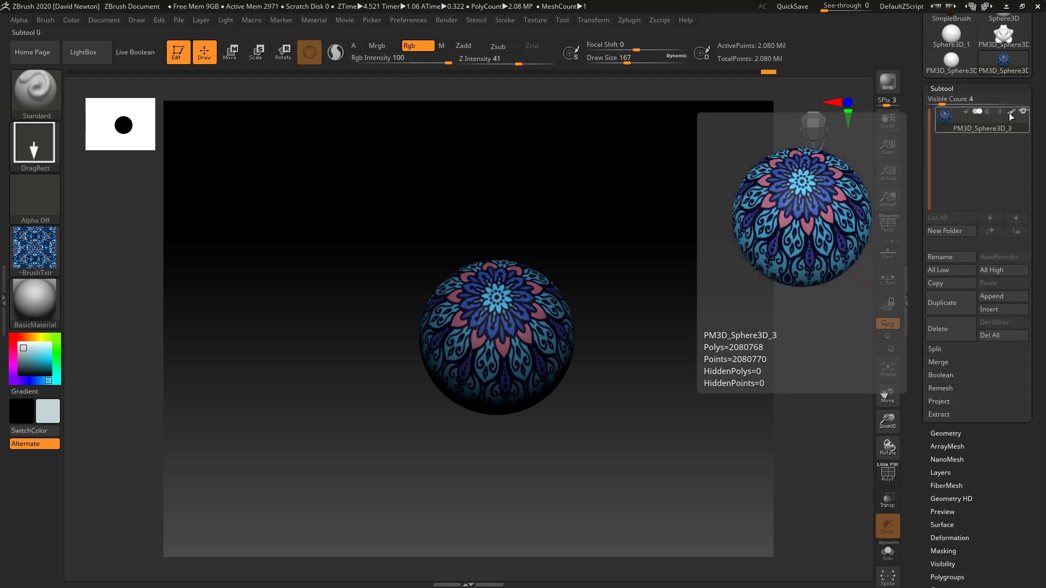
click(1011, 115)
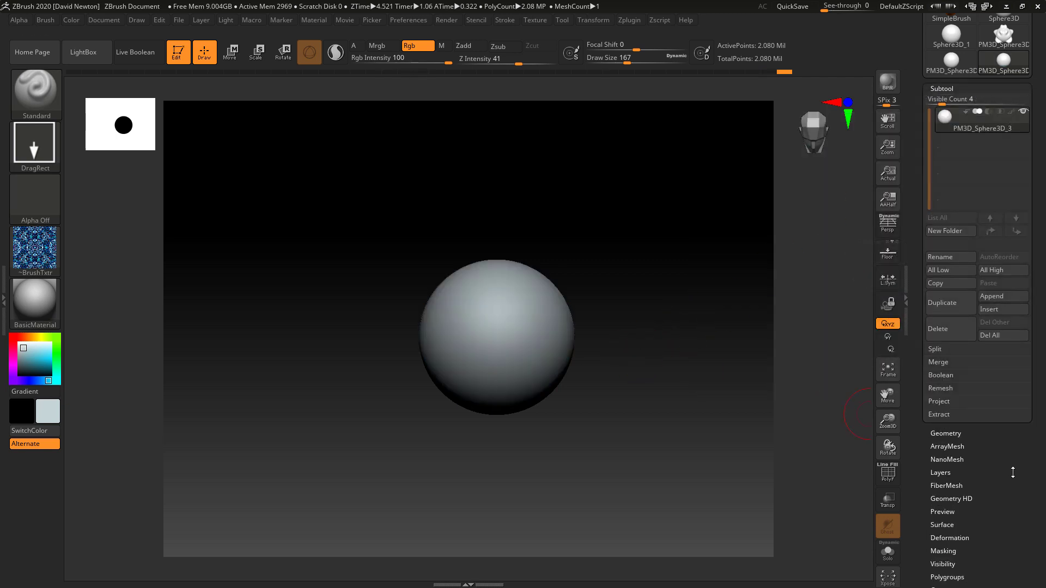
Expand the Texture Map and UV Map panels in the Tool palette.
scroll(1013, 472, down, 5)
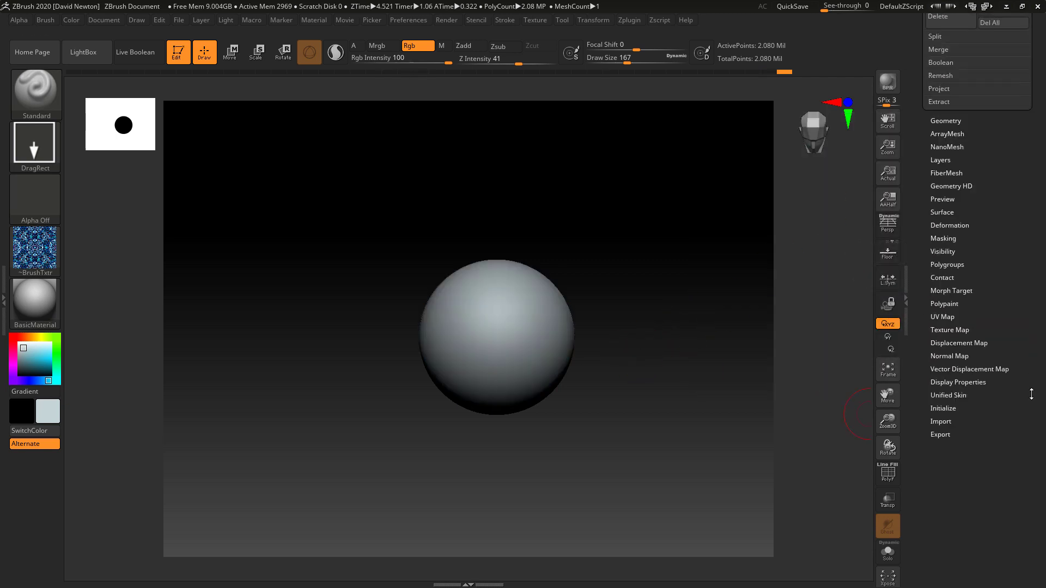
click(949, 330)
scroll(966, 337, up, 4)
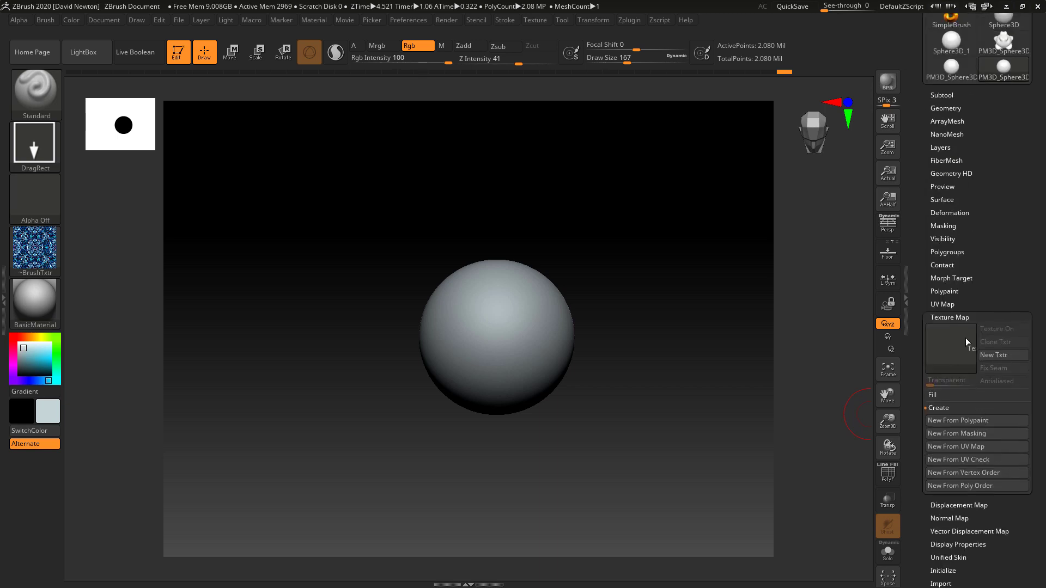
click(949, 302)
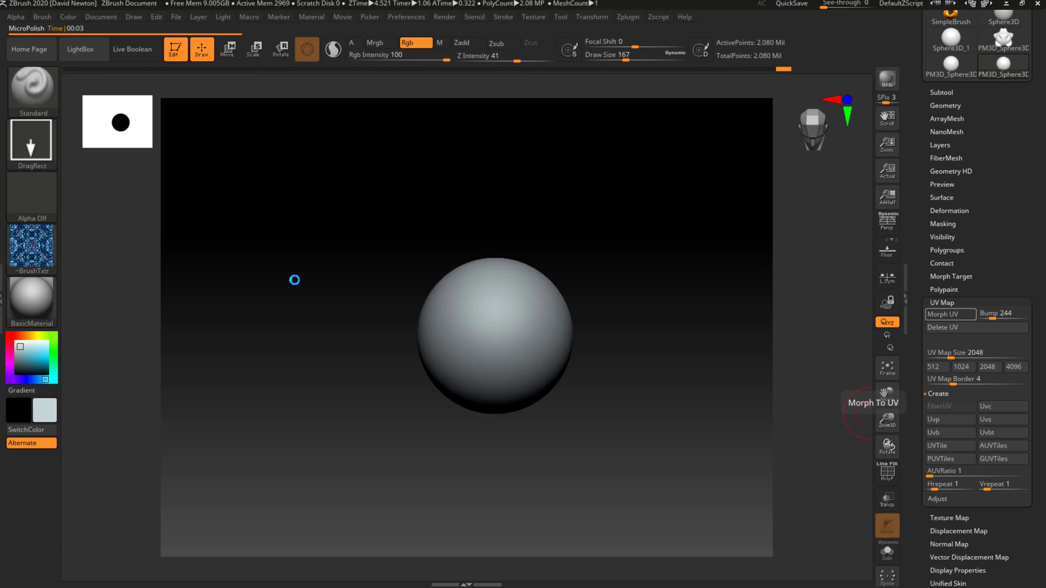
Set the brush to FreeHand stroke with Texture Off, undoing a test paint stroke.
drag(626, 303, 645, 383)
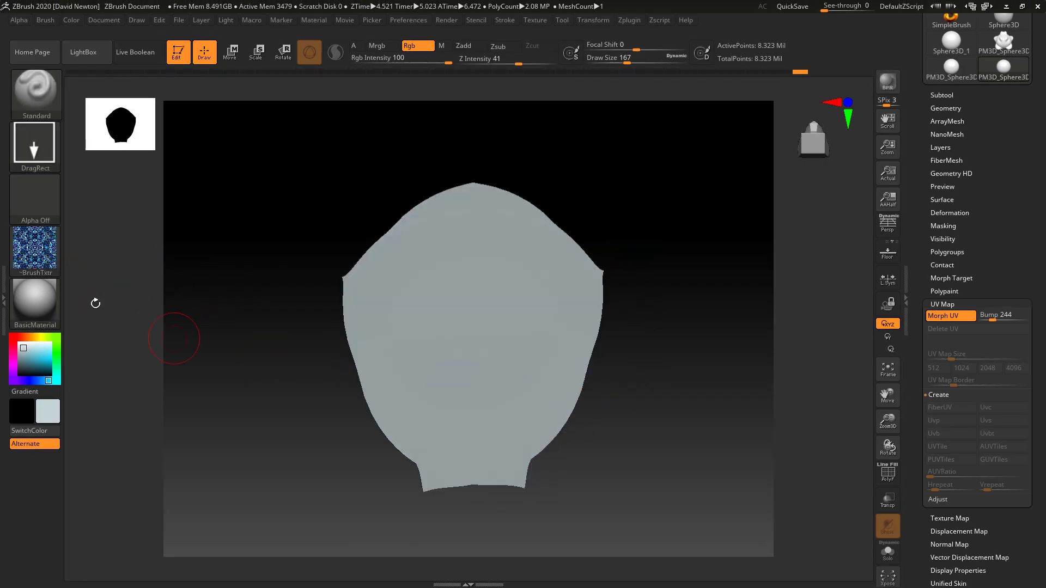
click(36, 151)
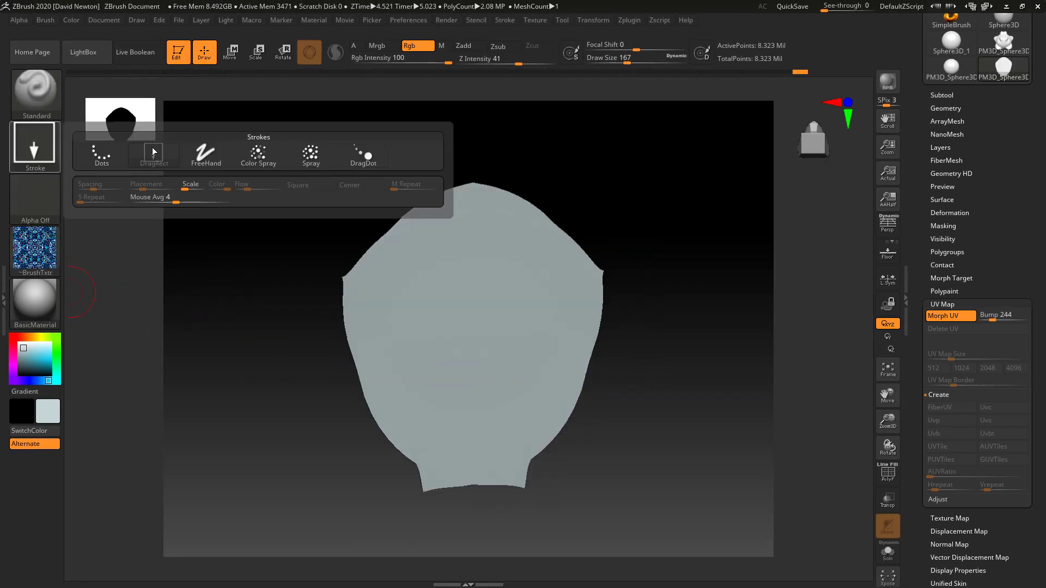
click(206, 155)
click(35, 251)
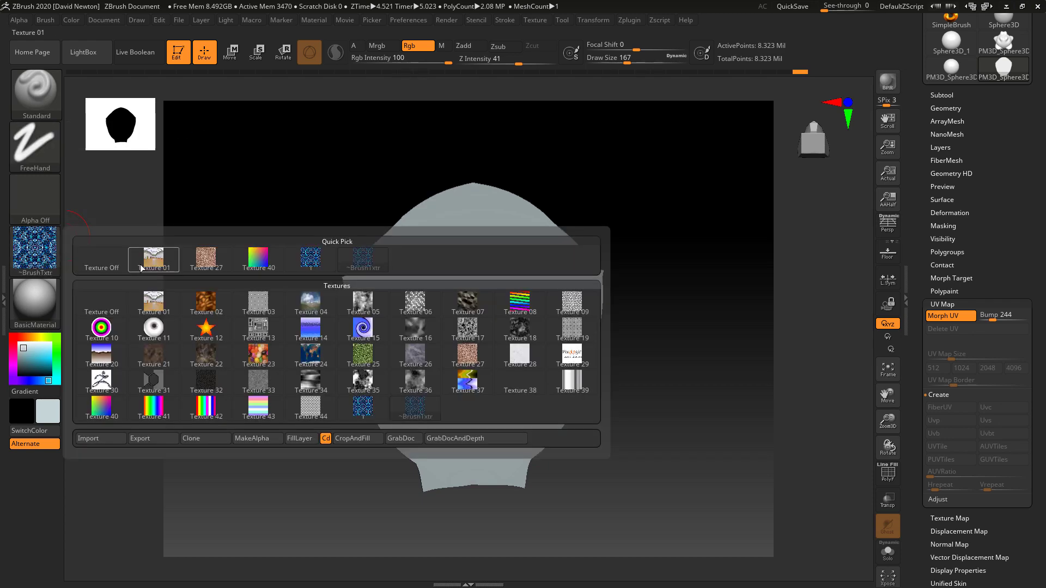
click(105, 267)
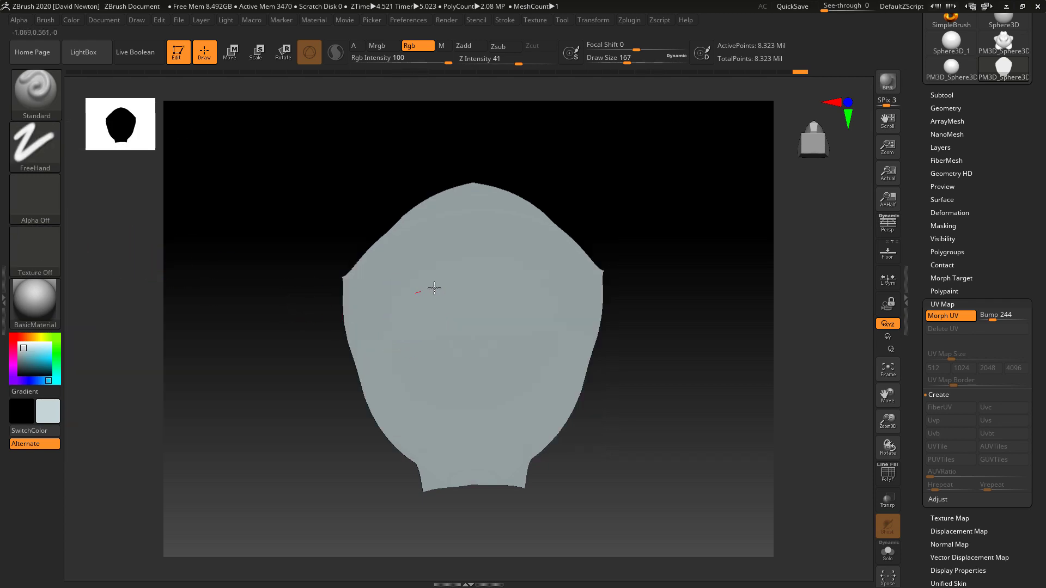
mouse_move(434, 288)
mouse_down()
mouse_move(451, 307)
mouse_move(451, 332)
mouse_up()
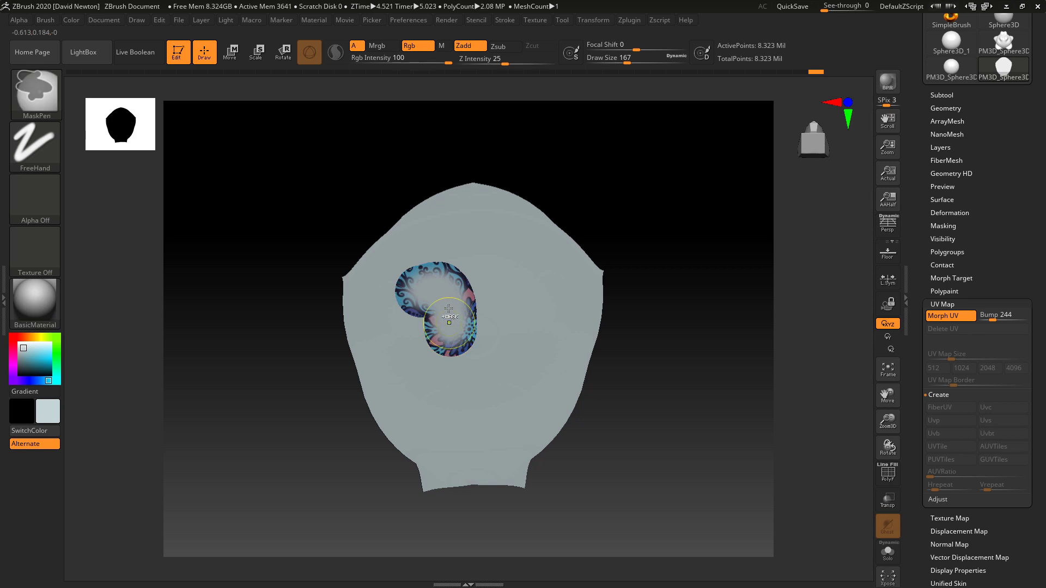
key(ctrl+z)
With Rgb off and Zadd on, sculpt a raised U-shaped ridge and round bumps.
click(418, 45)
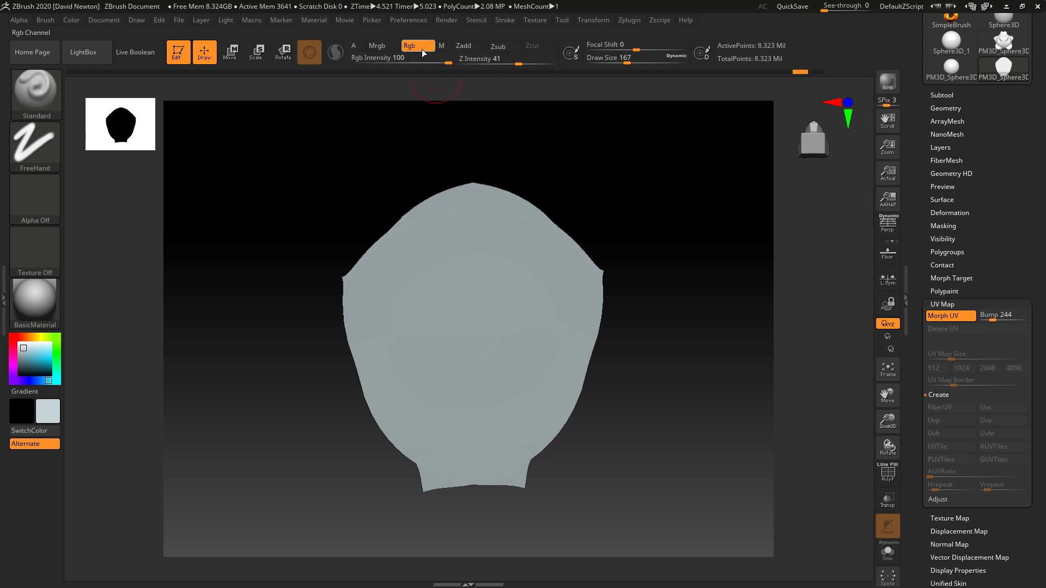
click(463, 46)
mouse_move(402, 289)
mouse_down()
mouse_move(448, 365)
mouse_move(468, 379)
mouse_move(528, 344)
mouse_move(521, 293)
mouse_move(490, 257)
mouse_move(466, 295)
mouse_up()
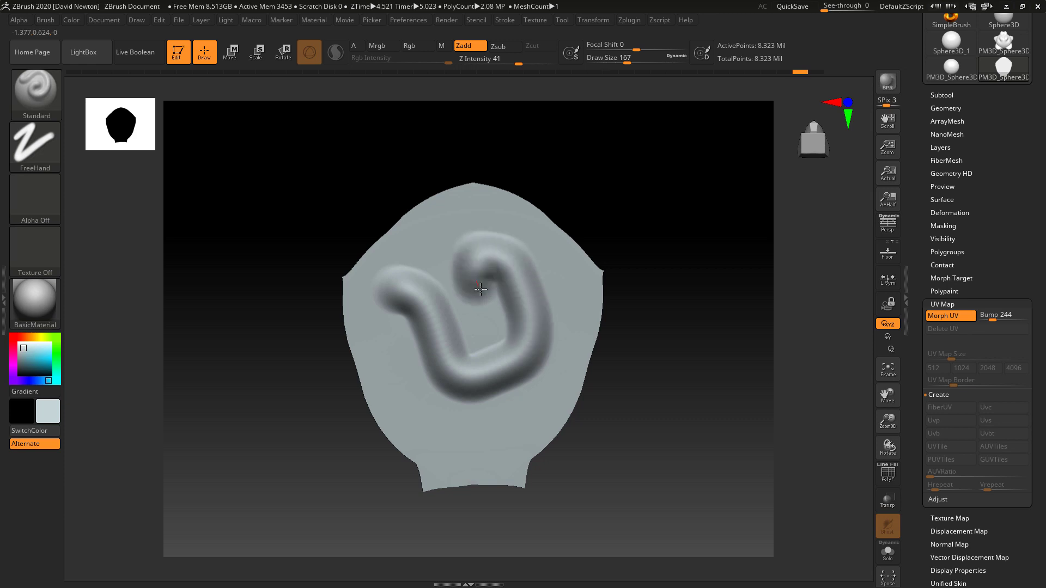
mouse_move(427, 400)
mouse_down()
mouse_move(416, 397)
mouse_move(479, 425)
mouse_move(537, 405)
mouse_up()
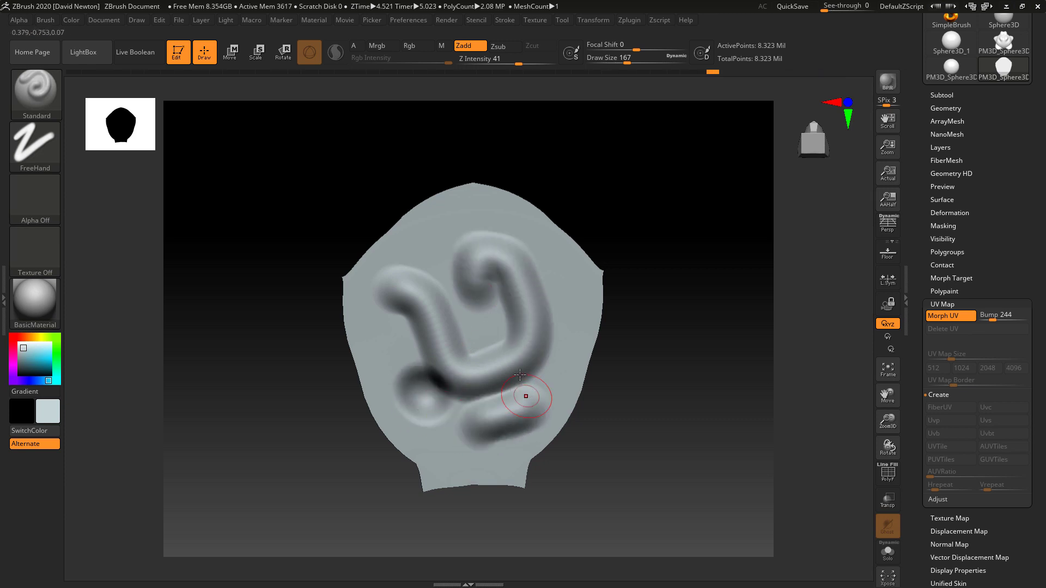
drag(485, 335, 477, 330)
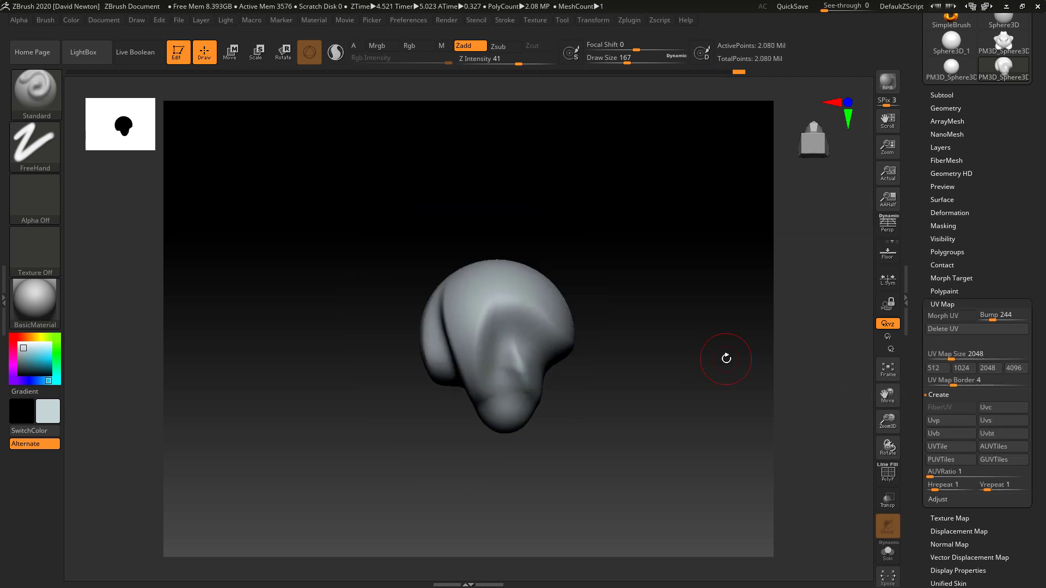
Rotate the lumpy sculpted sphere to inspect it, then flatten it to its UV layout.
mouse_move(720, 372)
mouse_down()
mouse_move(673, 229)
mouse_move(712, 327)
mouse_move(659, 332)
mouse_move(640, 264)
mouse_move(679, 255)
mouse_move(768, 401)
mouse_move(679, 402)
mouse_move(697, 434)
mouse_up()
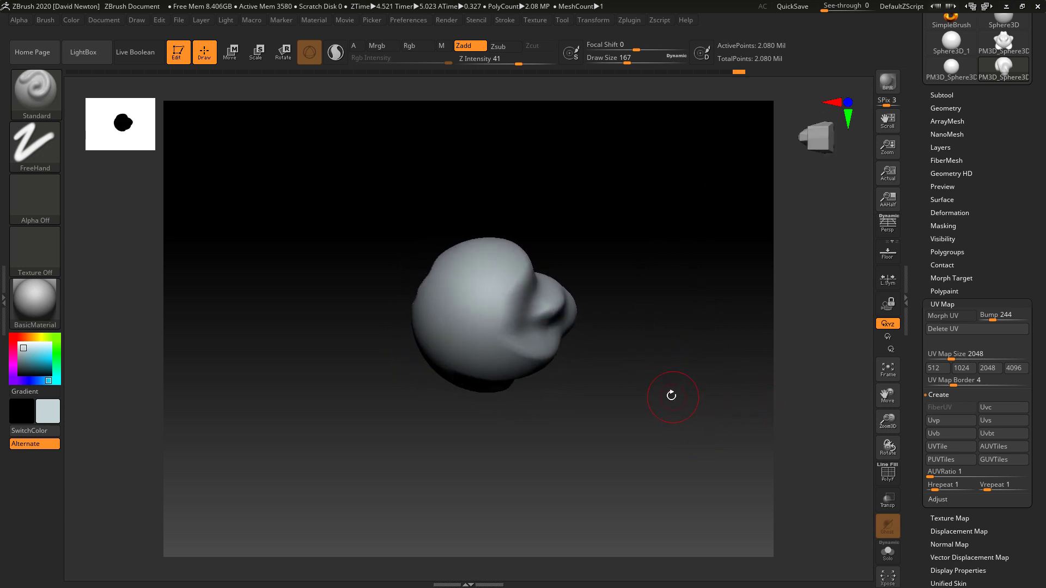
key(ctrl)
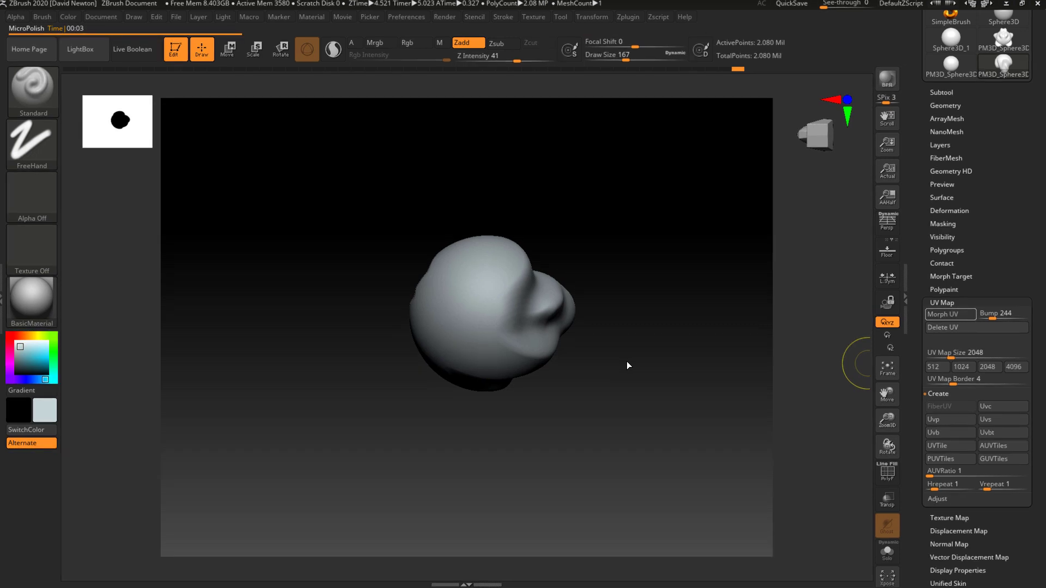
key(ctrl+u)
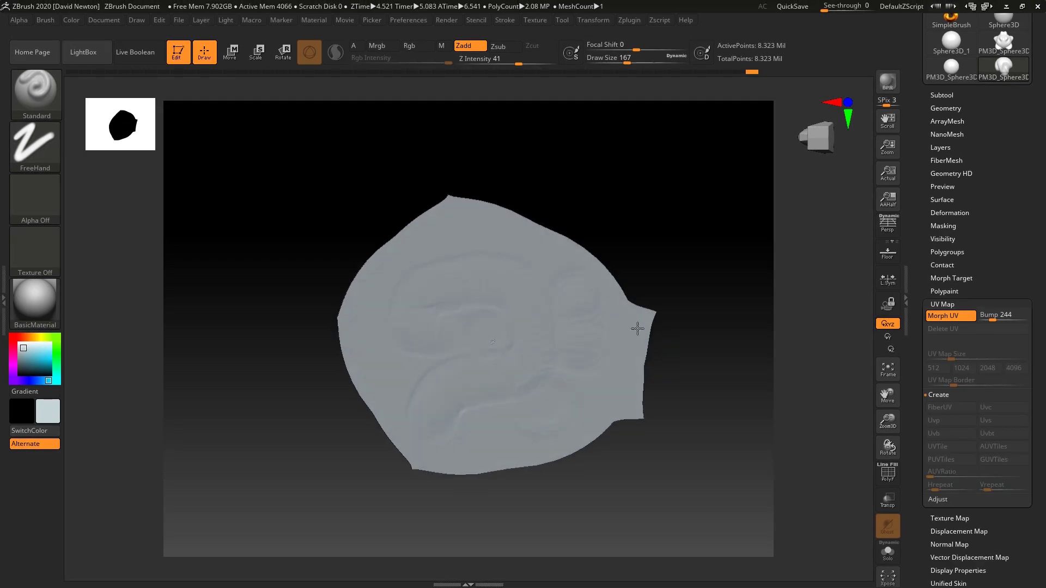
Set the Morph UV bump strength to 603 and inspect the stronger relief.
drag(633, 343, 733, 419)
click(1002, 316)
text(603)
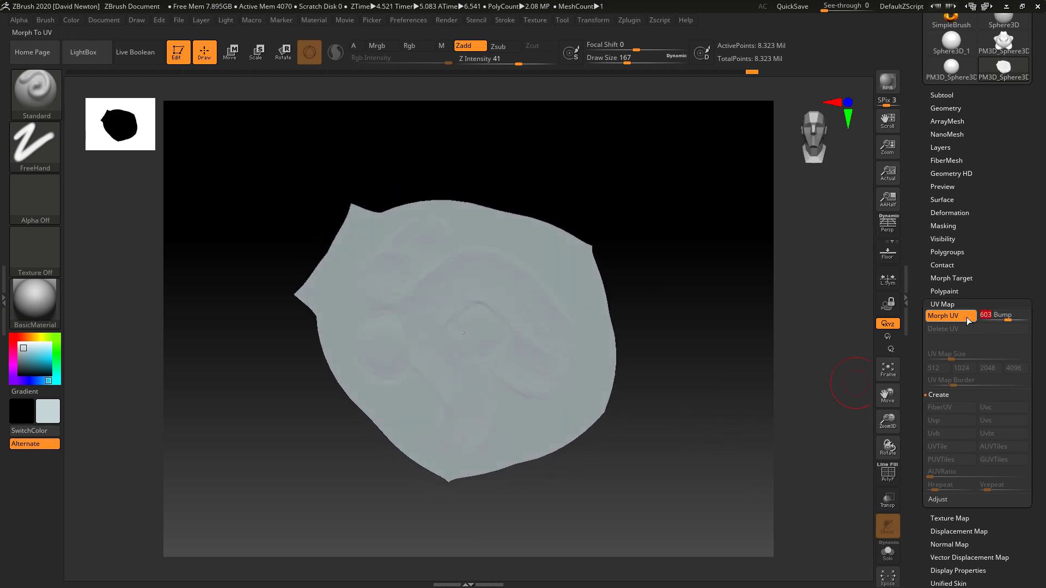
click(940, 319)
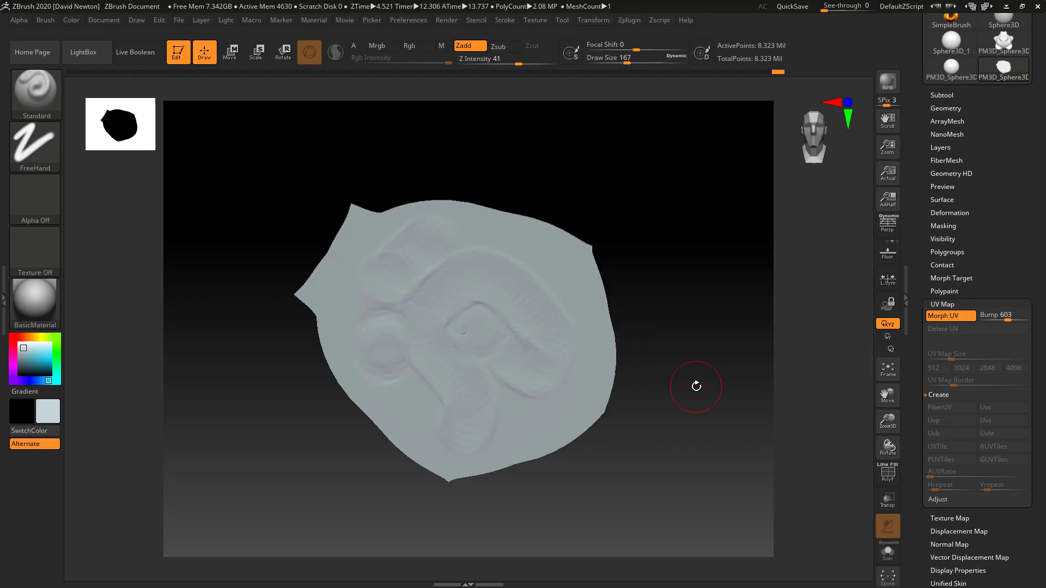
mouse_move(692, 370)
mouse_down()
mouse_move(700, 351)
mouse_move(719, 393)
mouse_move(718, 549)
mouse_move(674, 375)
mouse_move(698, 350)
mouse_move(696, 380)
mouse_up()
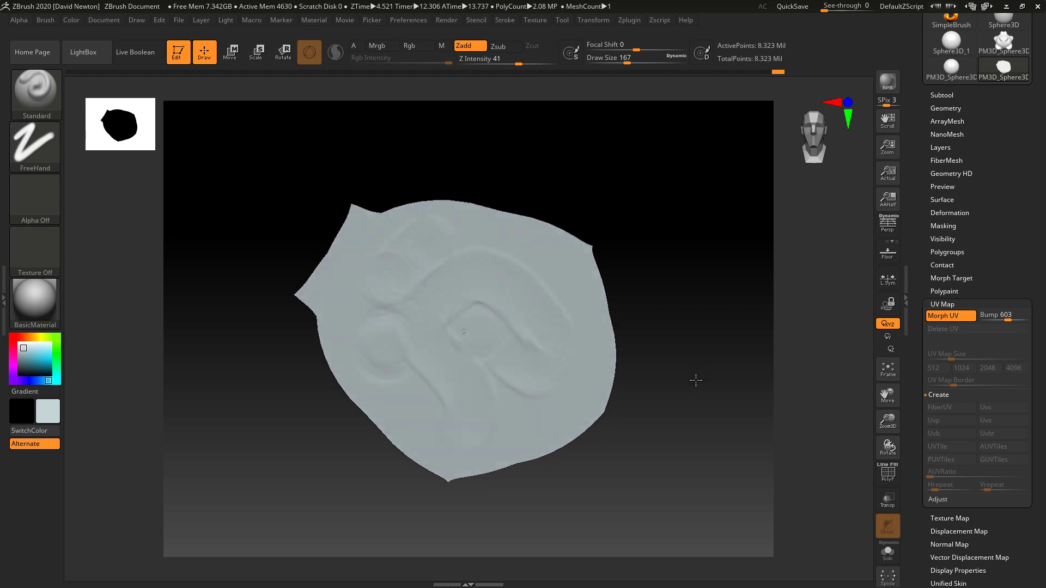
Select the Alpha 11 starburst alpha with the DragRect stroke.
click(31, 188)
click(109, 282)
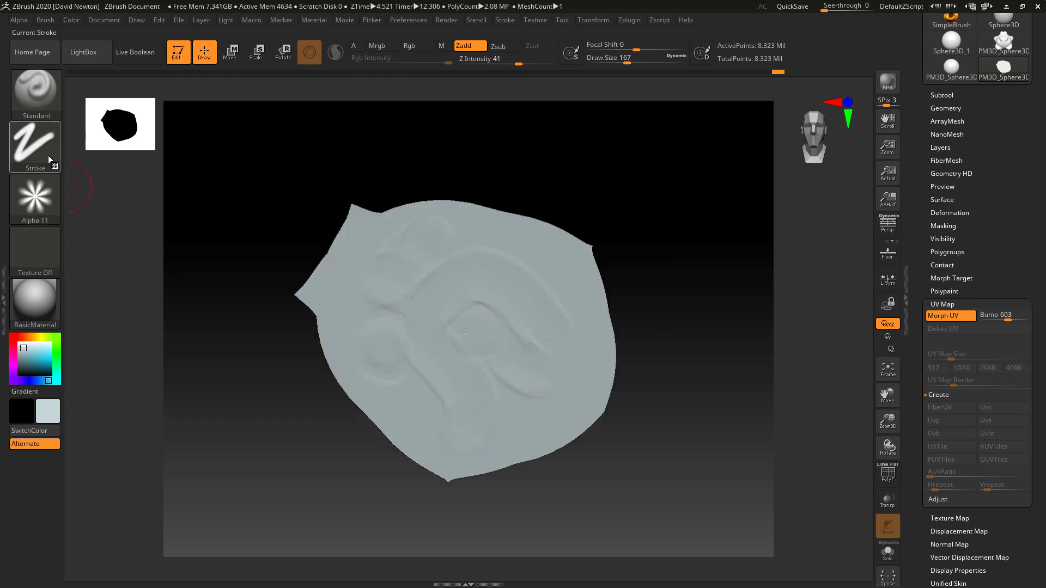
click(48, 155)
click(151, 157)
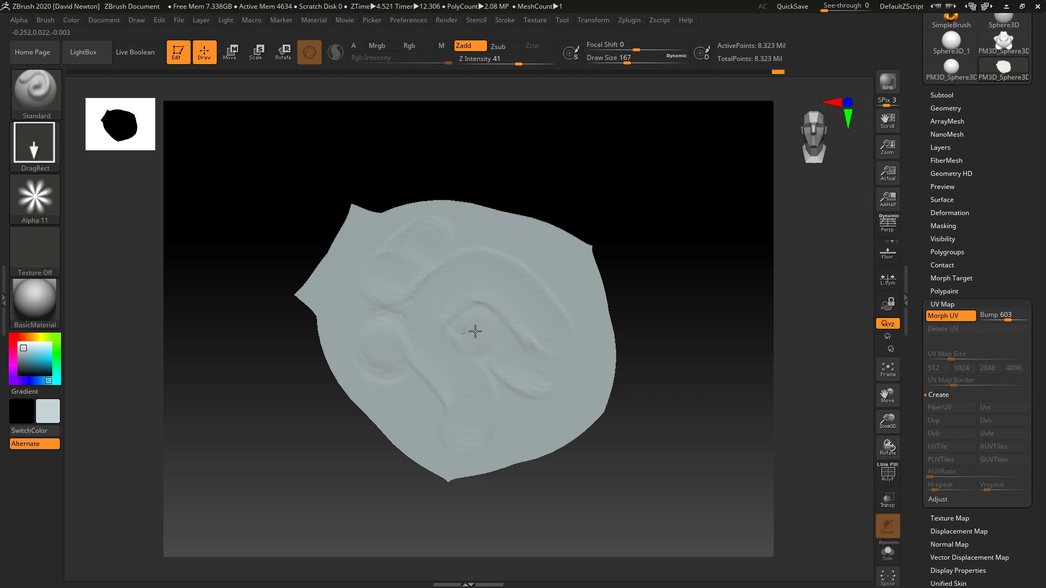
Stamp nine starbursts of varying sizes across the centre, top, right and lower sheet.
drag(489, 337, 495, 341)
drag(427, 333, 443, 334)
drag(446, 294, 465, 297)
drag(483, 257, 531, 303)
drag(535, 363, 547, 373)
drag(500, 393, 520, 410)
drag(443, 397, 463, 410)
drag(393, 374, 406, 384)
drag(445, 416, 477, 420)
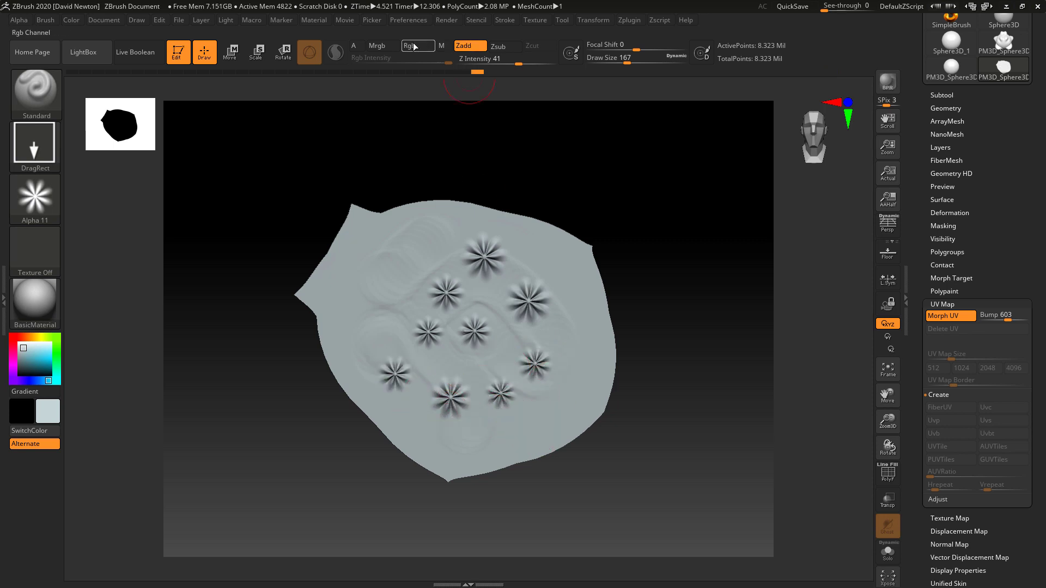
Switch to Rgb painting with Zadd off, pick red, and show the mandala polypaint.
click(418, 46)
click(464, 45)
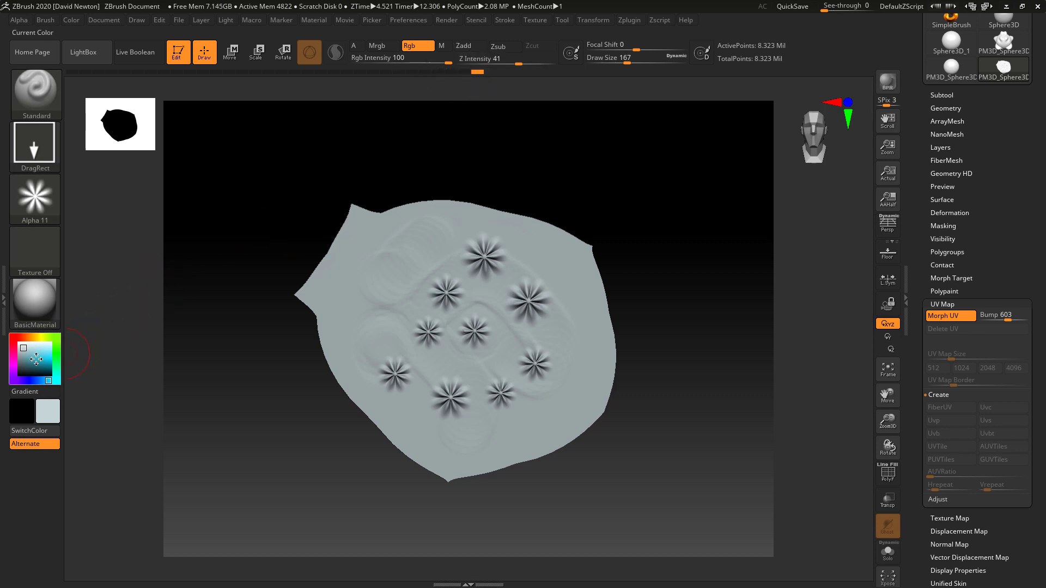
drag(36, 358, 49, 358)
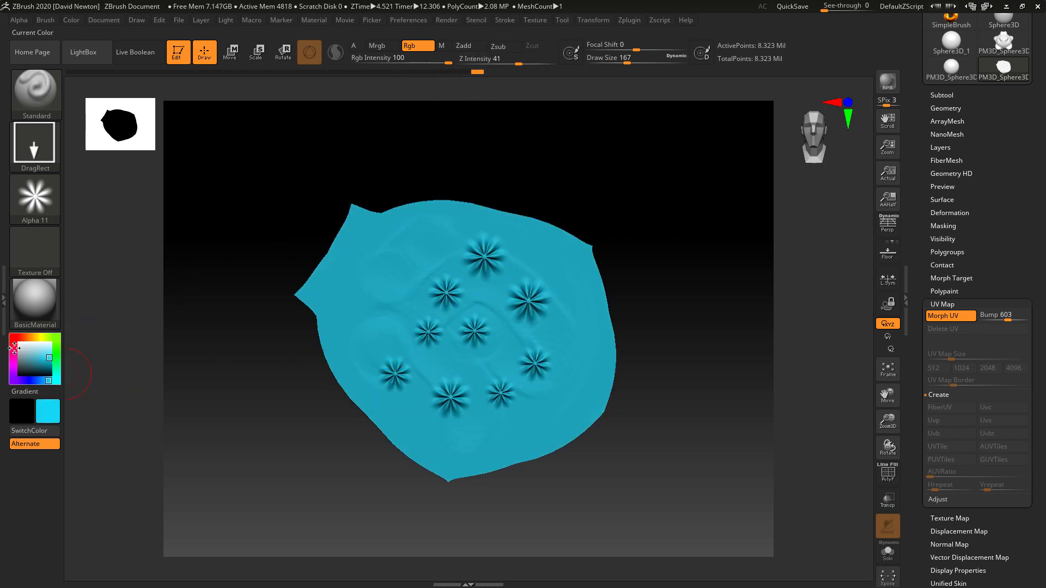
click(14, 337)
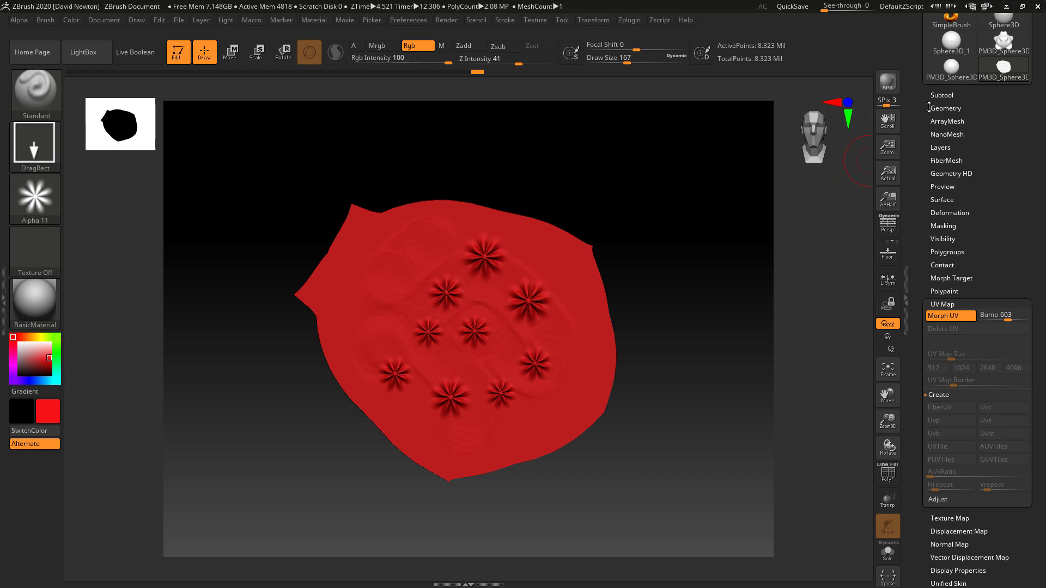
click(942, 95)
click(1011, 119)
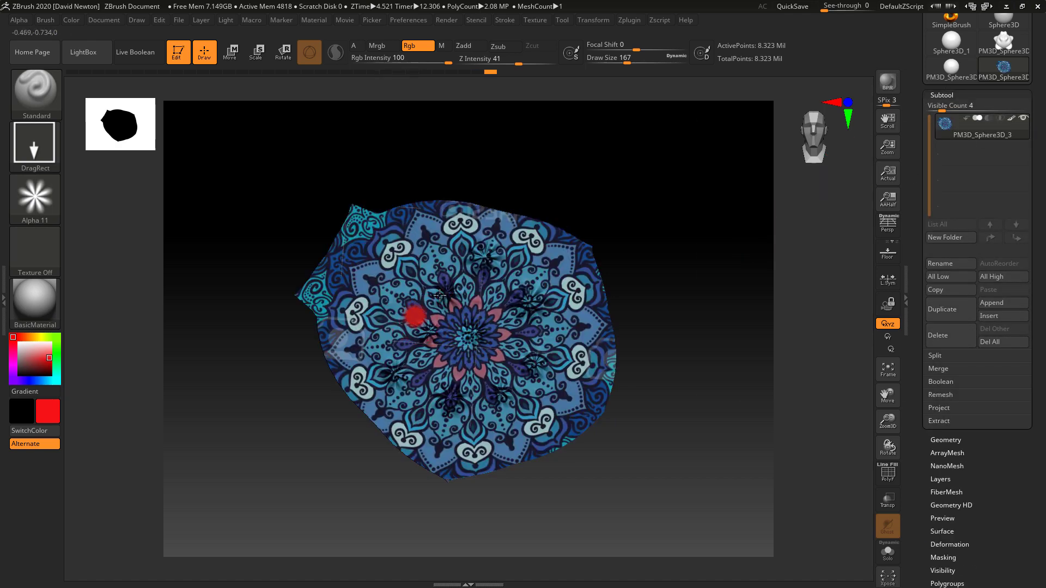
Paint red blobs at the left, right of centre, lower centre and upper left.
drag(439, 295, 449, 284)
mouse_move(524, 320)
mouse_down()
mouse_move(505, 272)
mouse_move(525, 246)
mouse_up()
drag(450, 406, 483, 419)
drag(362, 259, 386, 268)
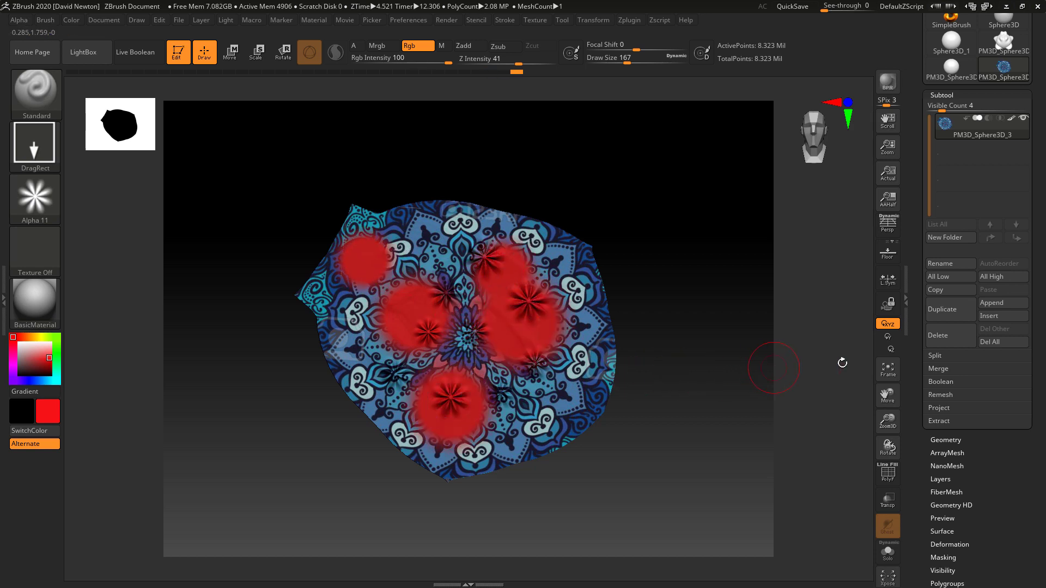
scroll(1012, 430, down, 5)
click(963, 364)
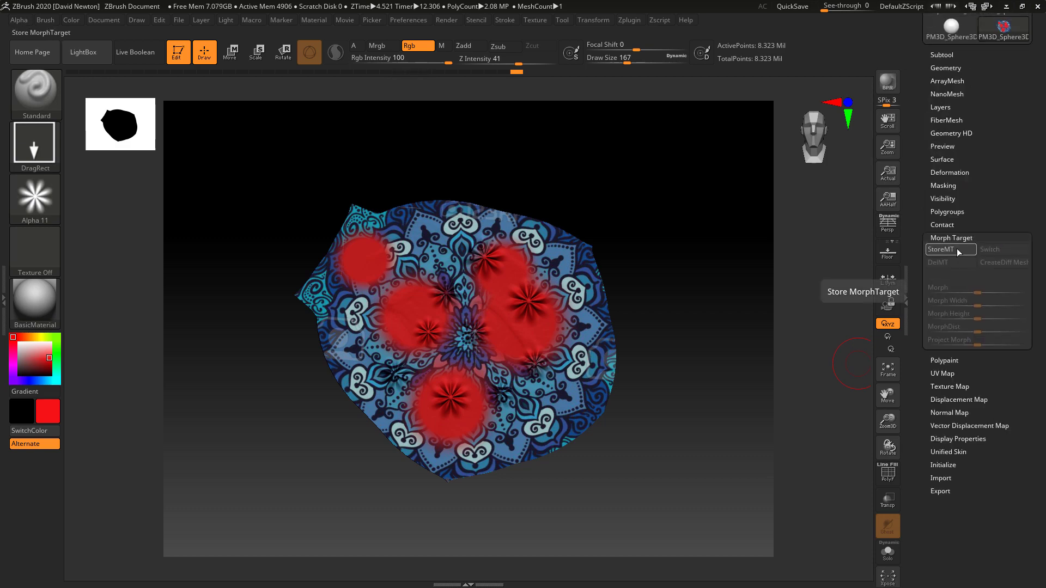
Turn Morph UV off to restore the 3D sculpt and rotate to view it.
click(934, 374)
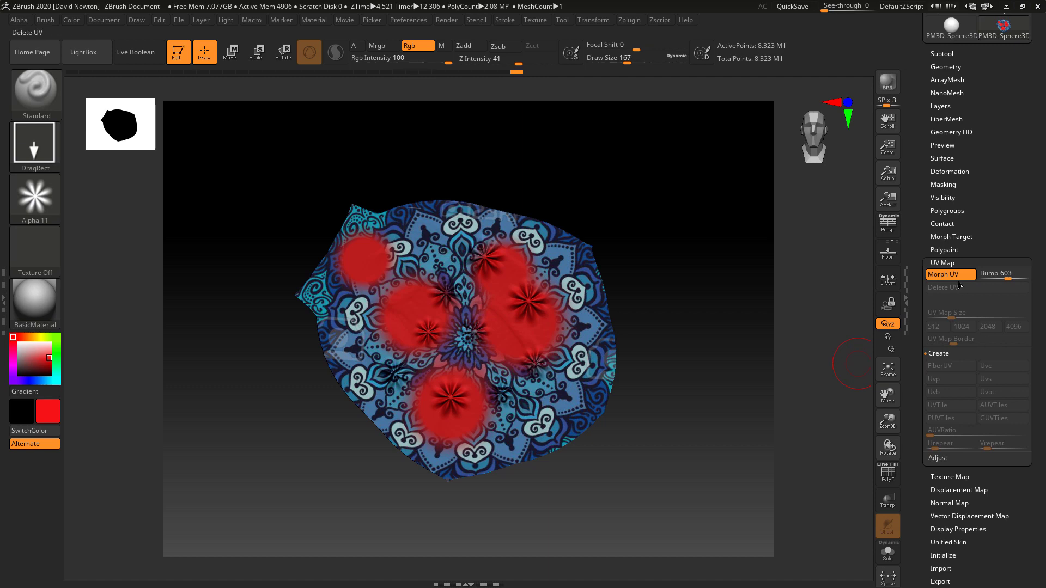
click(942, 274)
drag(666, 362, 764, 278)
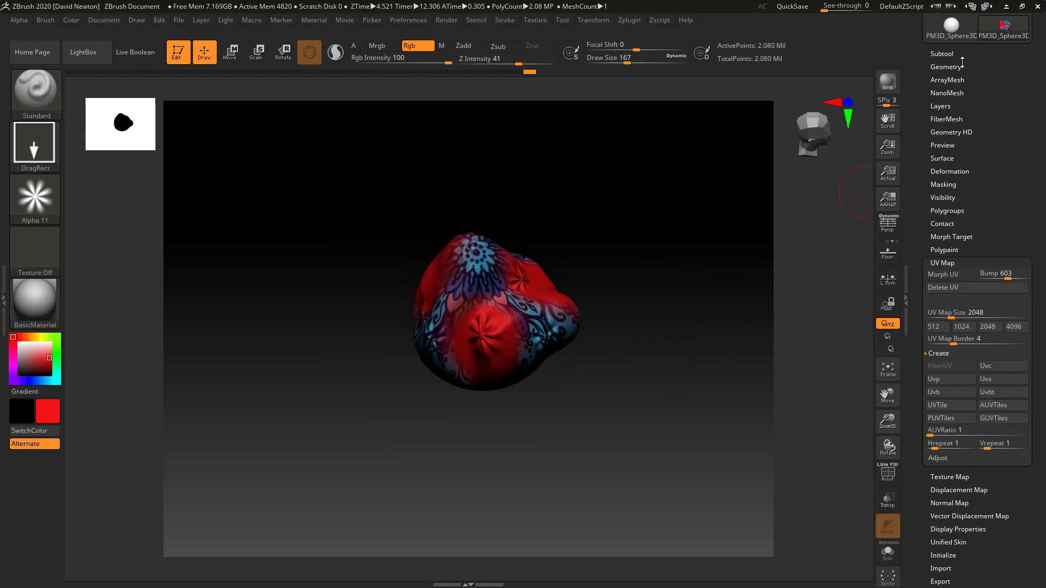
Hide the subtool's polypaint, set the main colour to white, and inspect the sculpt.
click(937, 54)
click(1012, 78)
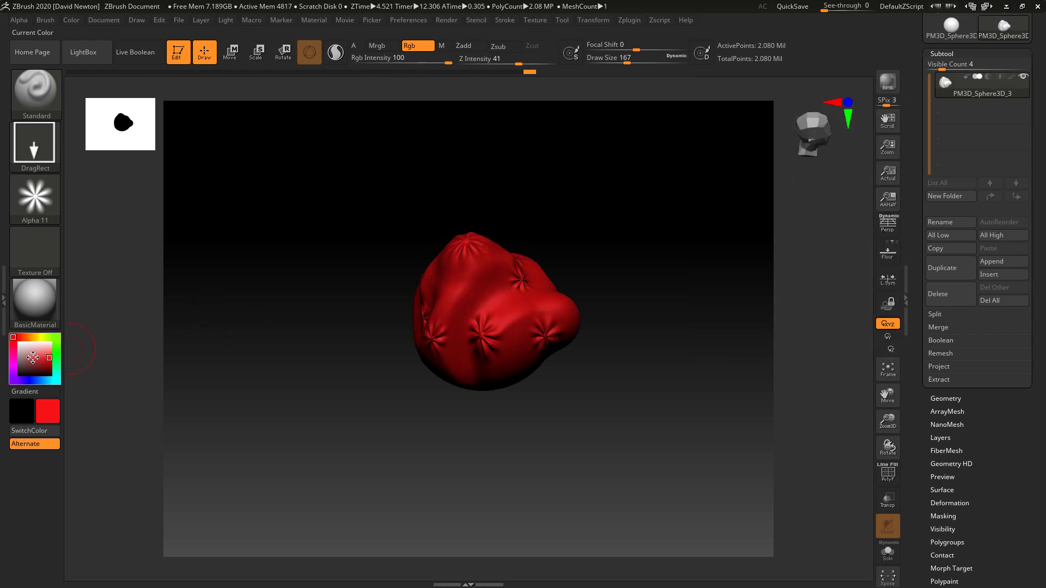
click(19, 343)
drag(642, 260, 652, 283)
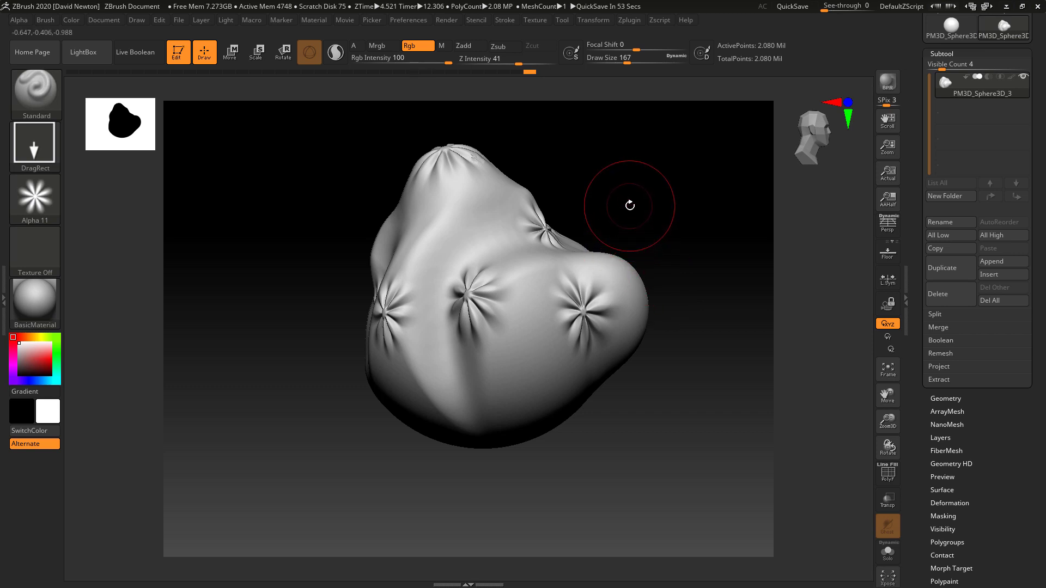
drag(626, 205, 674, 272)
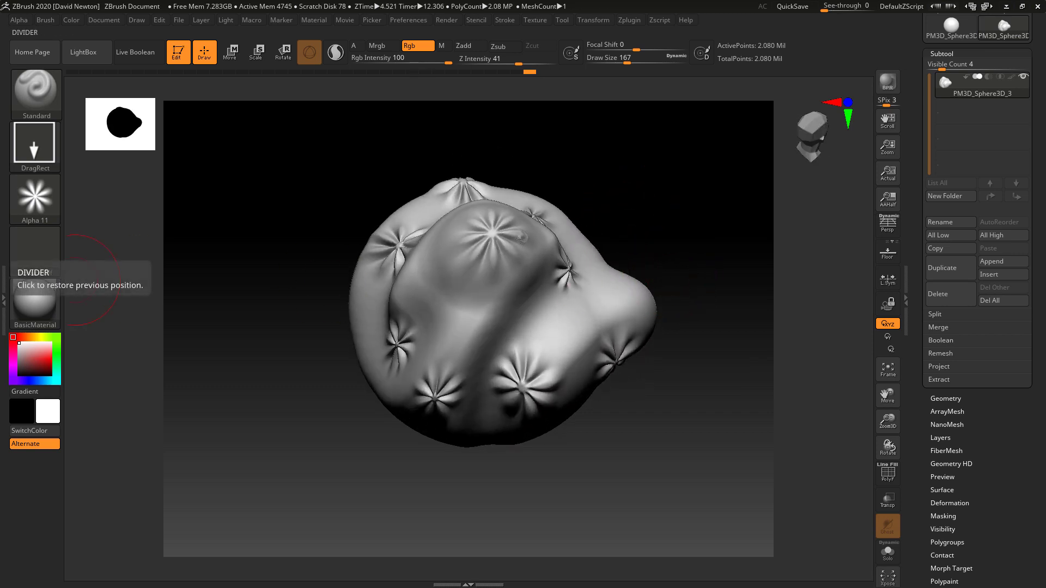